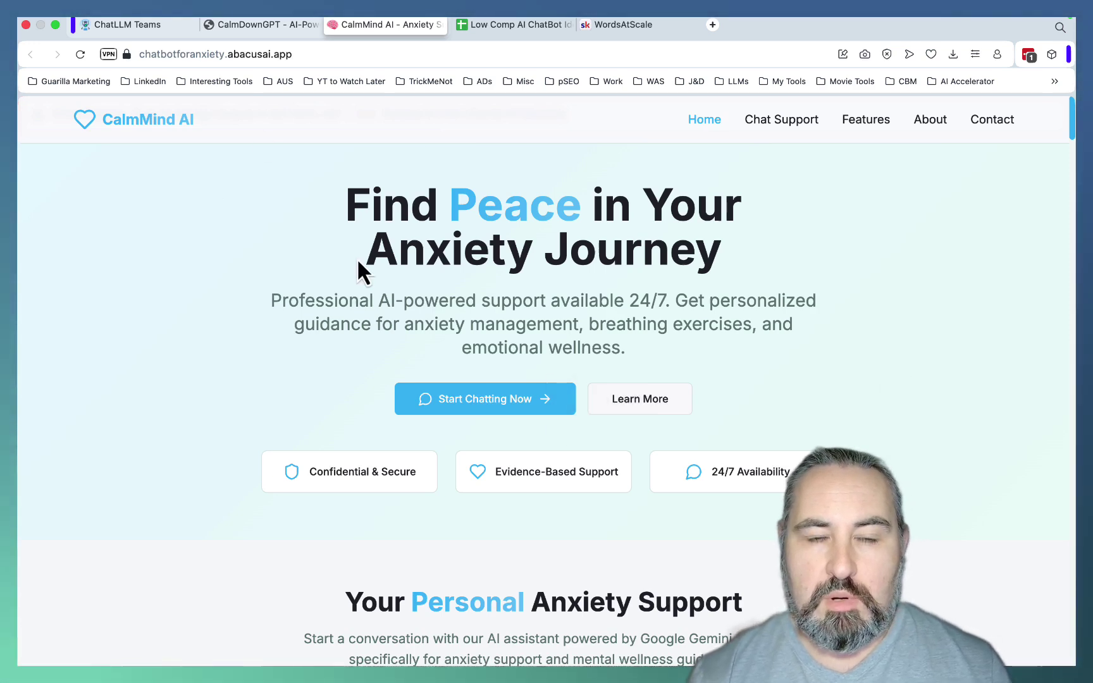
# Step: Scroll through CalmMind AI and visit its Features, About, Get in Touch and chat sections
pyautogui.scroll(-20, 353, 203)
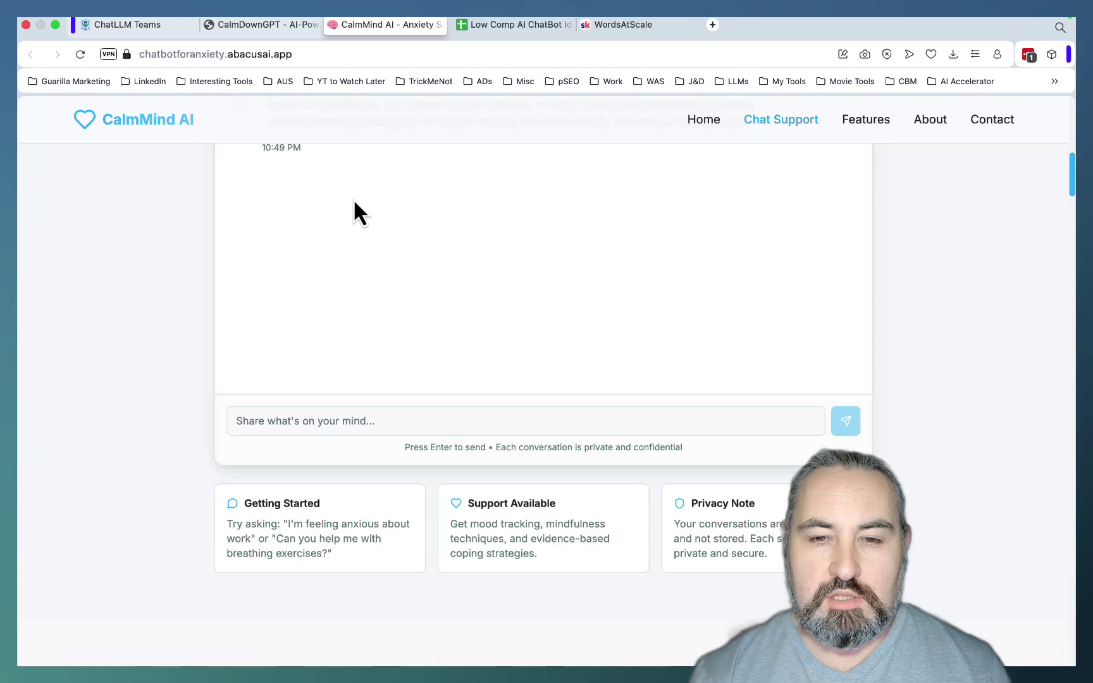
pyautogui.scroll(-20, 355, 204)
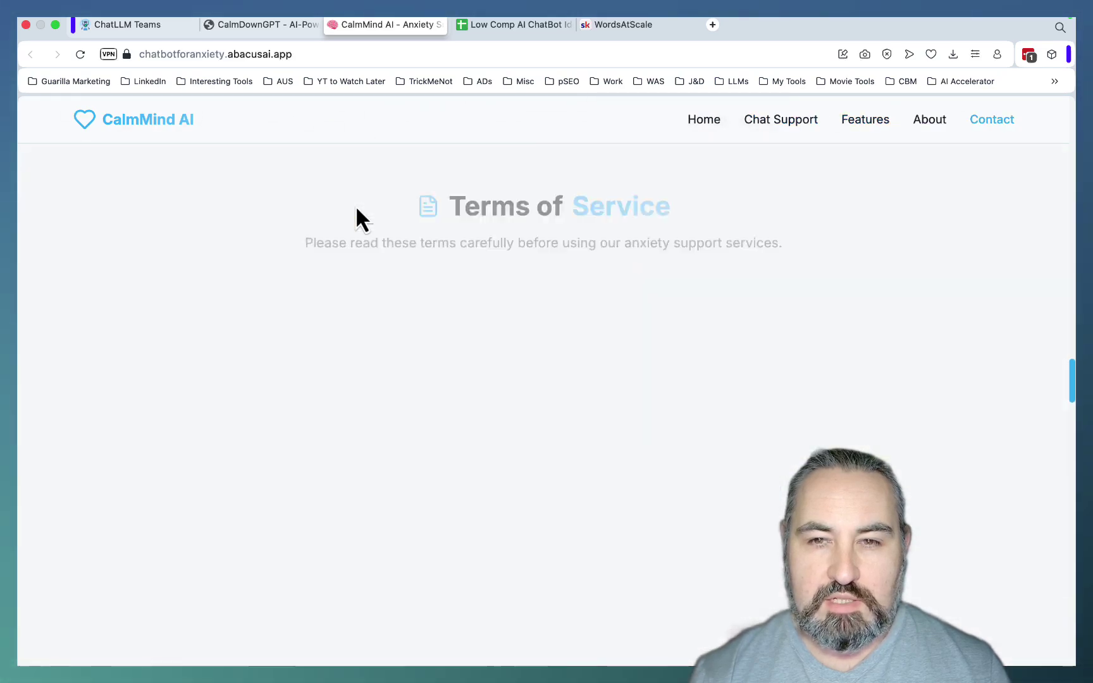
pyautogui.click(861, 130)
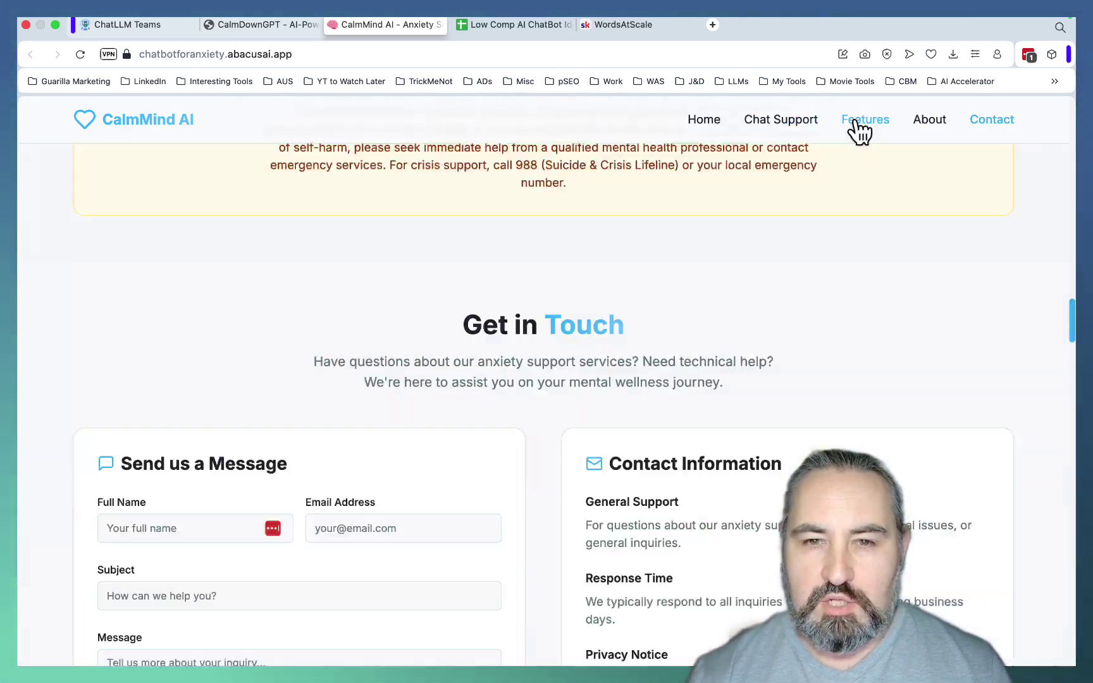
pyautogui.click(939, 129)
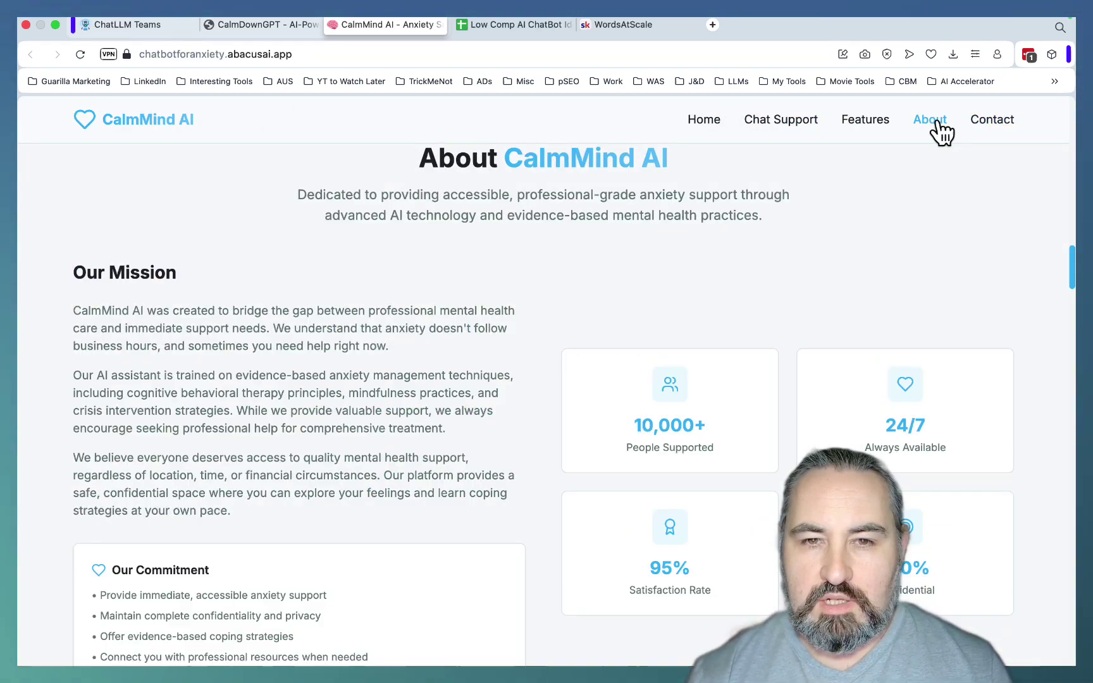
pyautogui.click(994, 130)
pyautogui.click(785, 125)
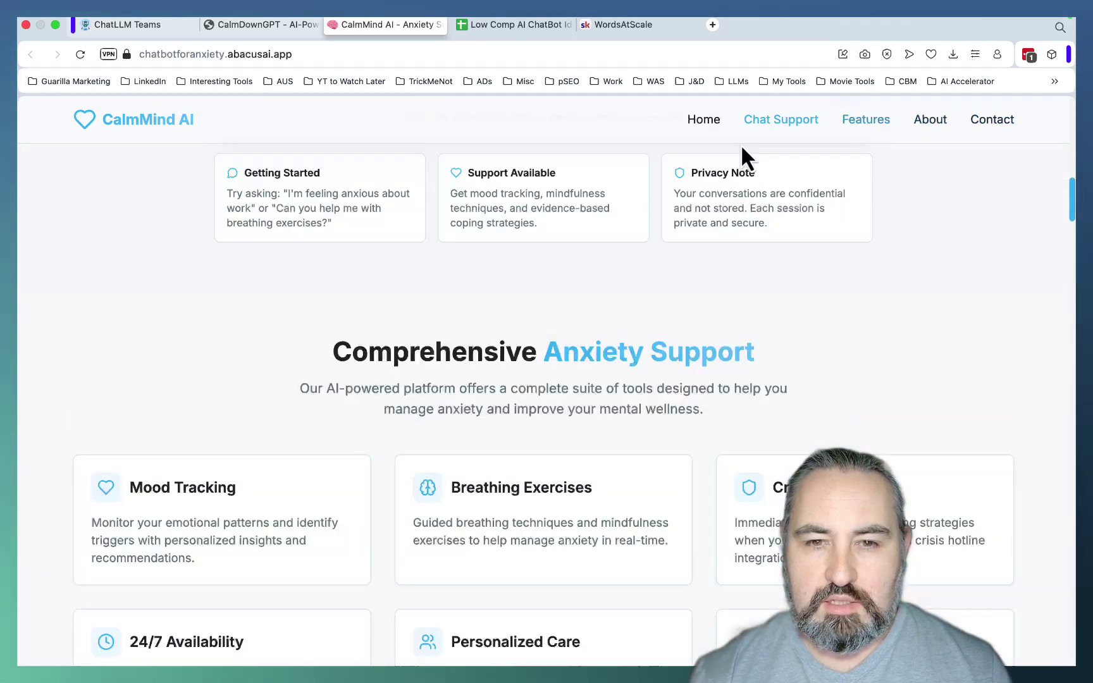
pyautogui.scroll(-3, 487, 314)
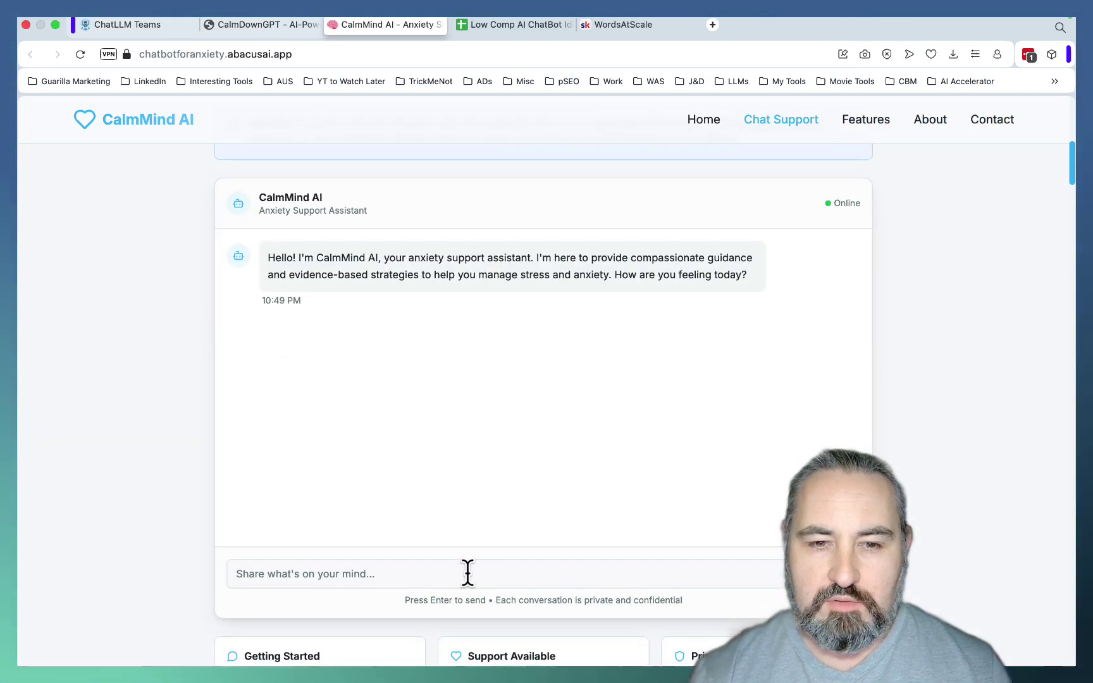
# Step: Send 'hello, i feel sad' to the chatbot and read its supportive reply
pyautogui.click(454, 573)
pyautogui.write('hello, i feel sad')
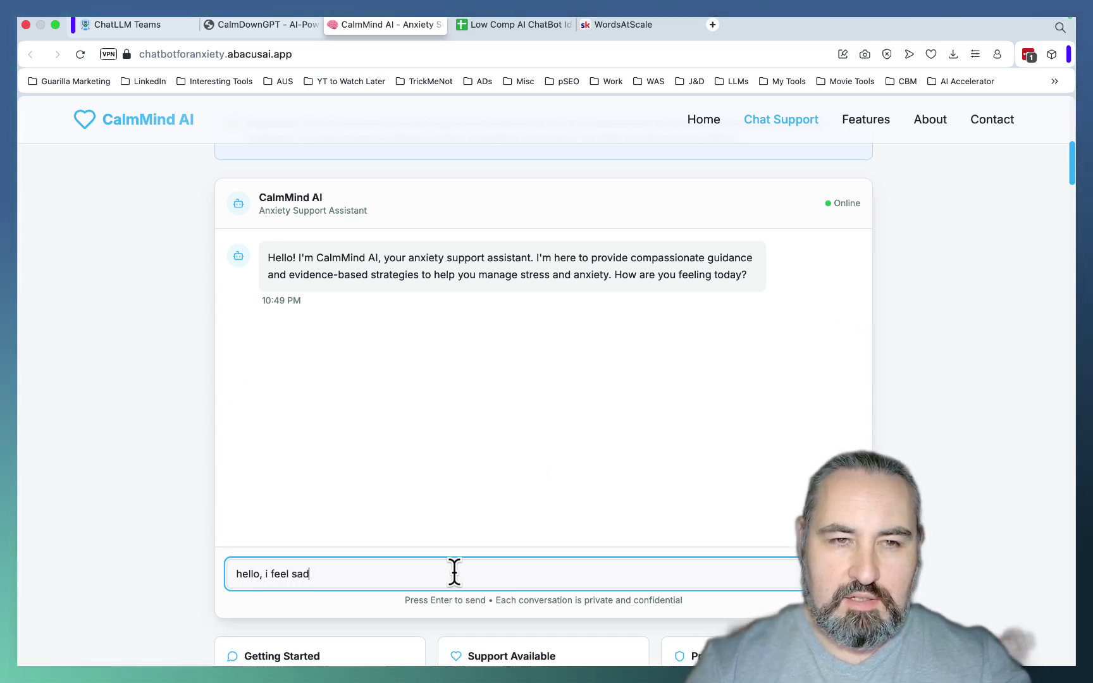
pyautogui.press('Return')
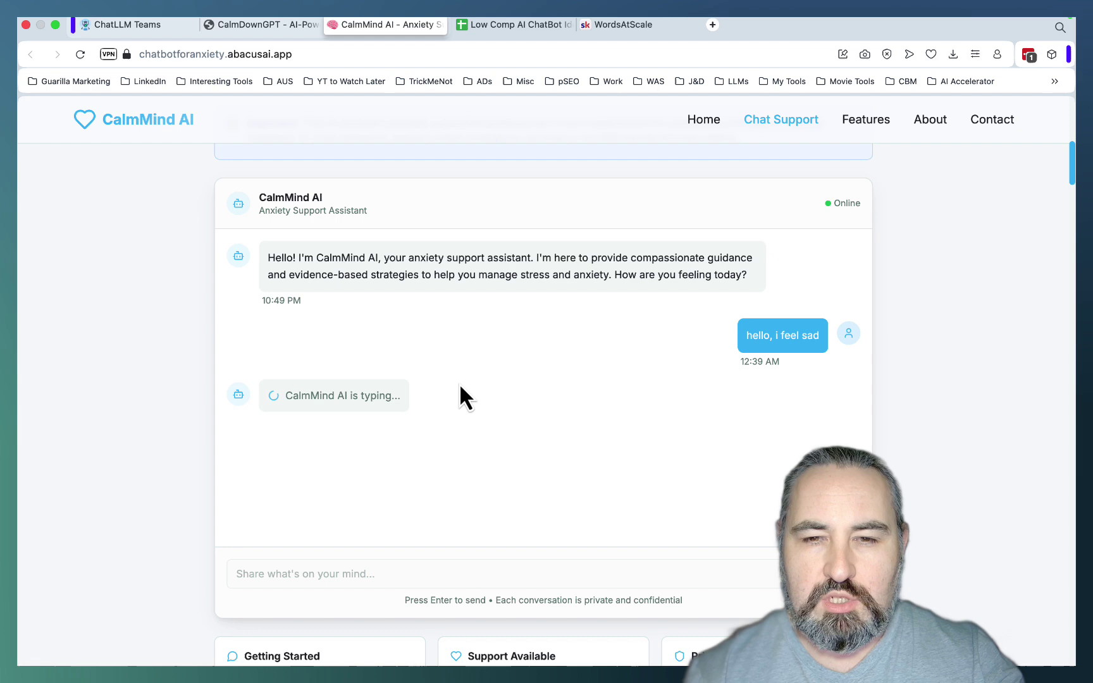
pyautogui.scroll(5, 459, 382)
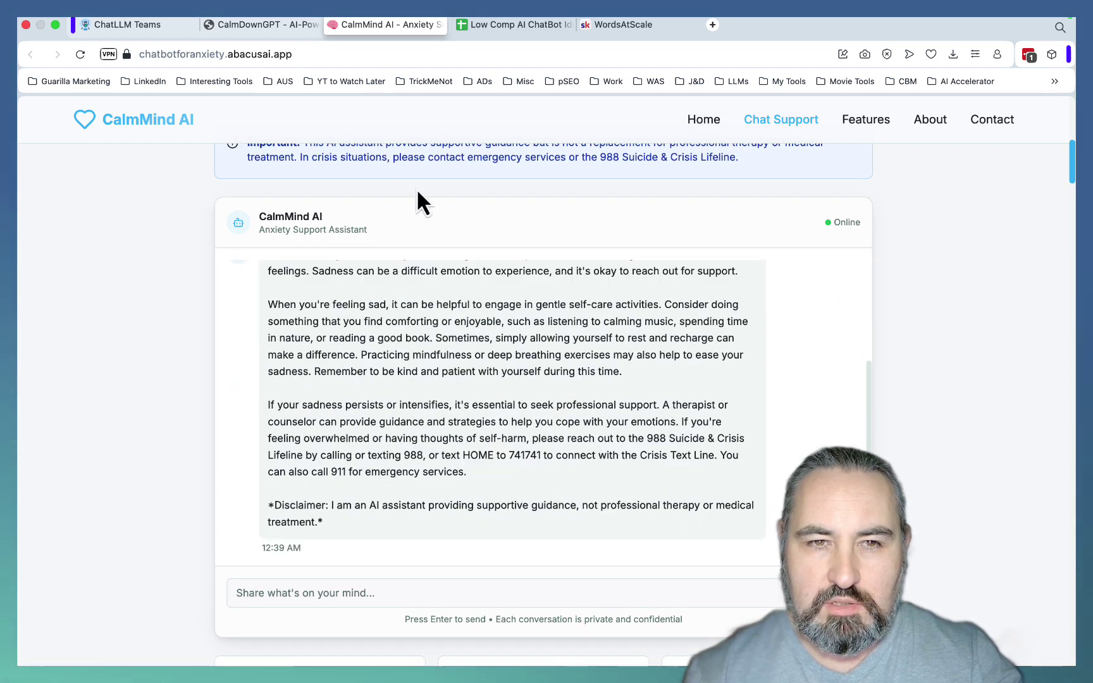
# Step: Browse CalmDownGPT's Contact, Terms of Service and home chat pages, then return to CalmMind AI
pyautogui.click(274, 26)
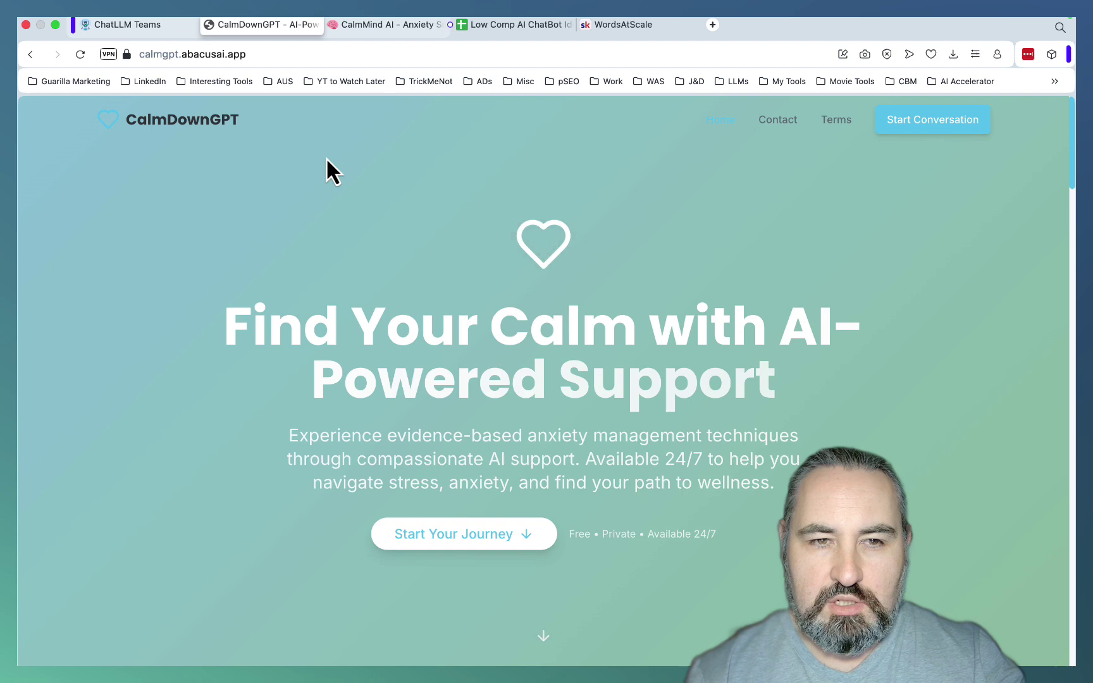
pyautogui.scroll(-5, 569, 215)
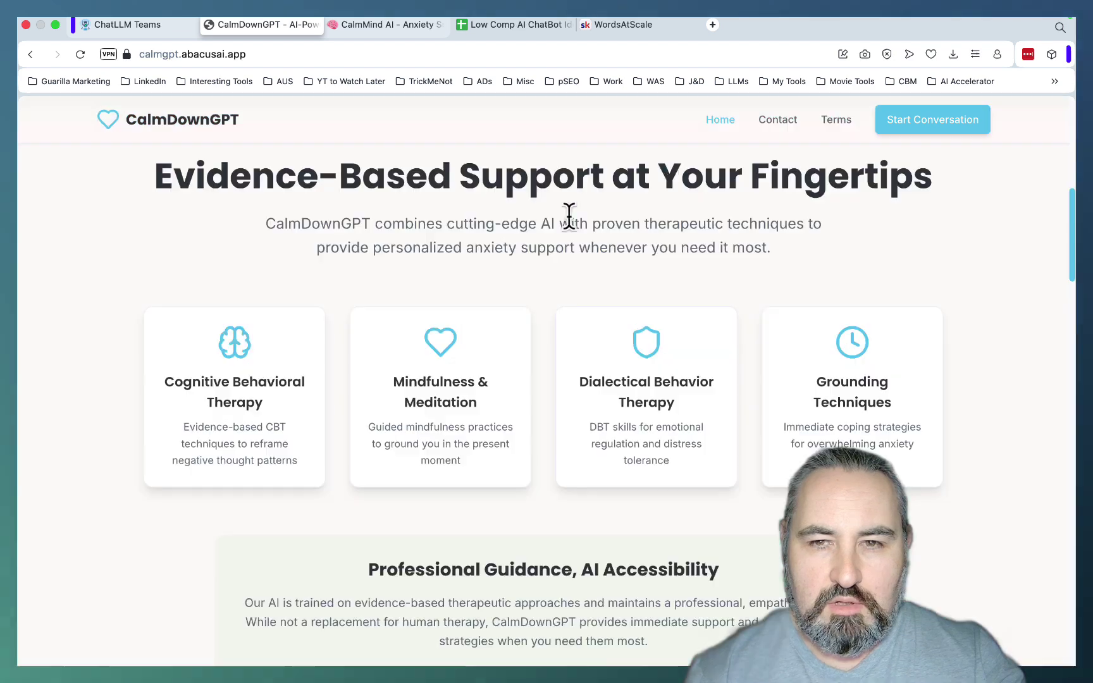
pyautogui.click(789, 125)
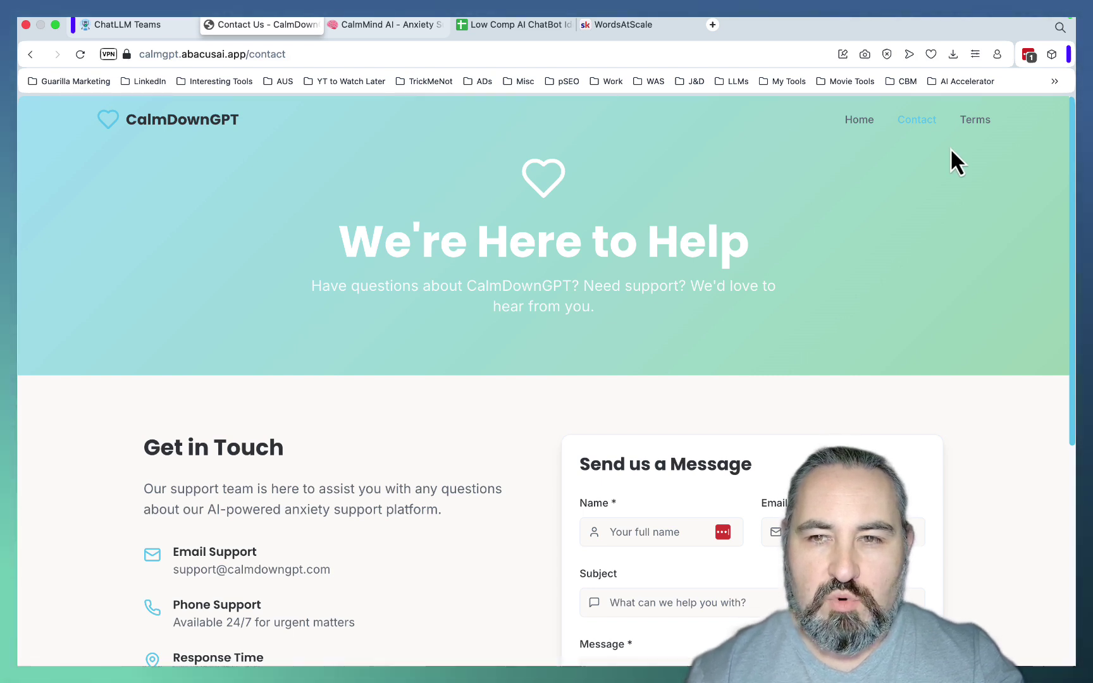
pyautogui.click(978, 124)
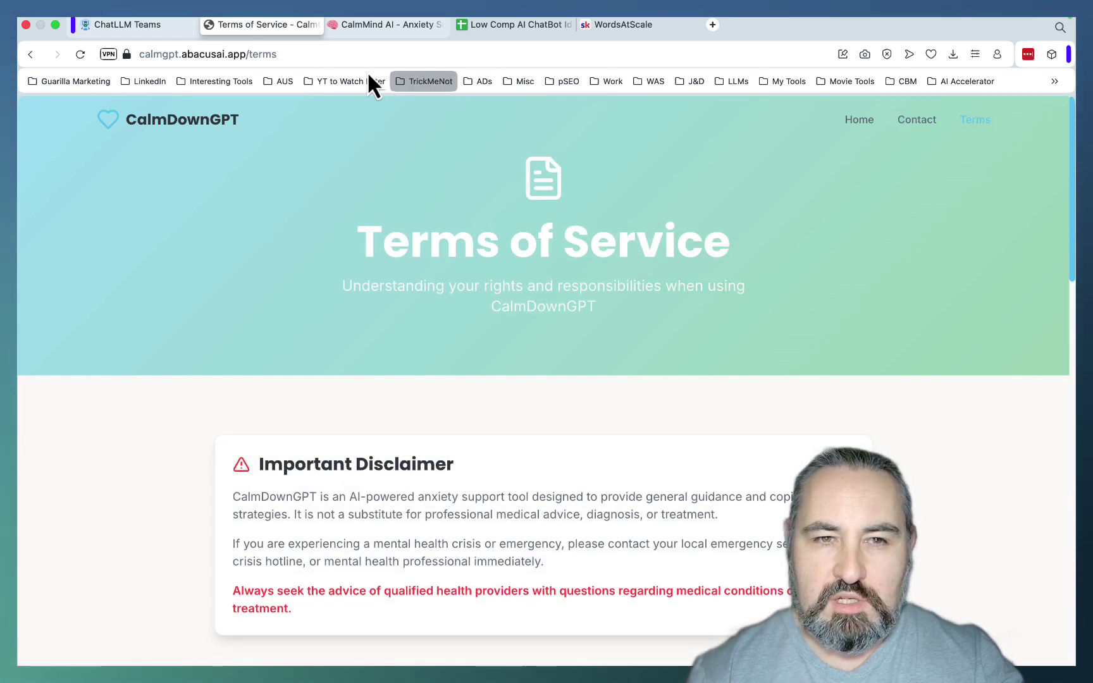
pyautogui.click(861, 120)
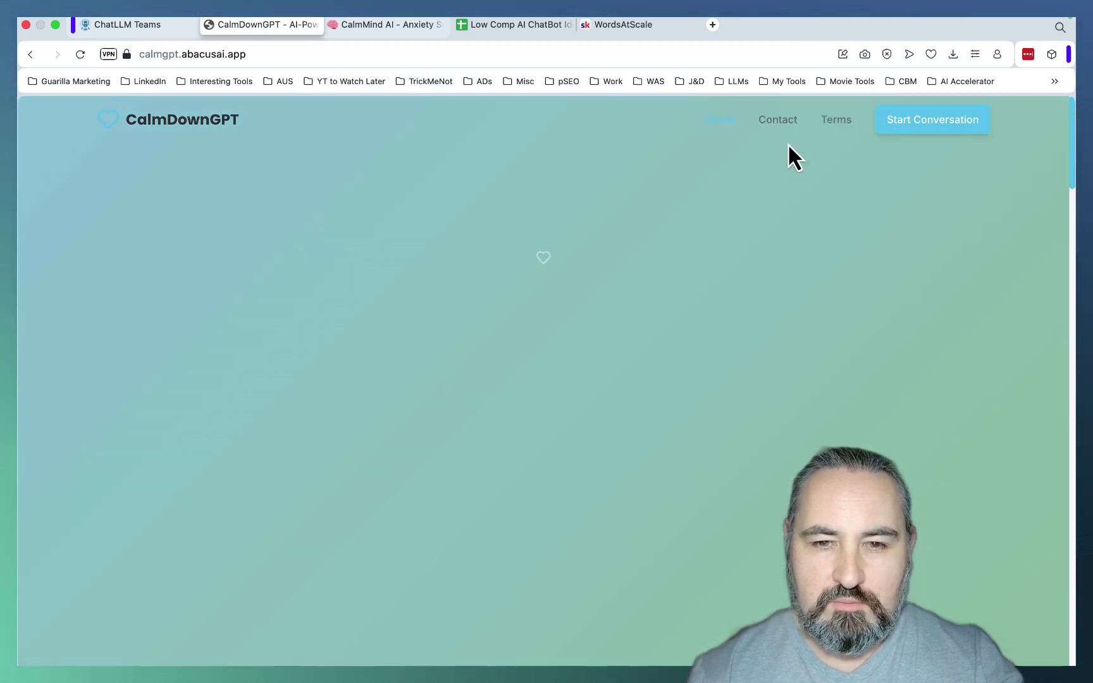
pyautogui.scroll(-5, 617, 203)
pyautogui.scroll(-15, 616, 203)
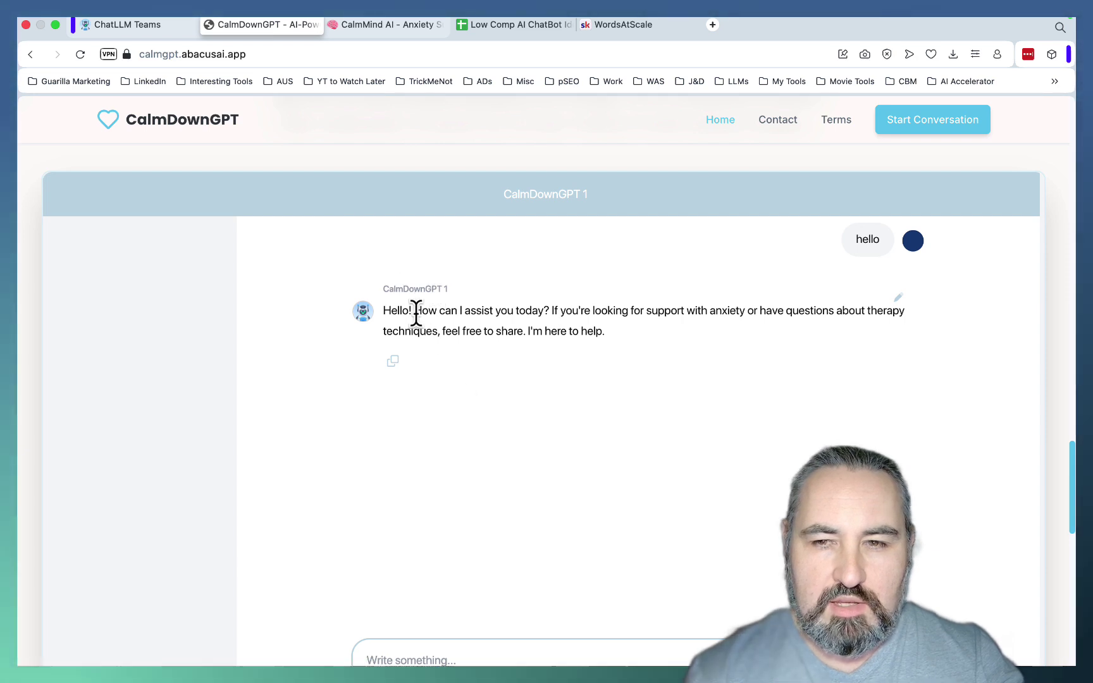
pyautogui.click(398, 25)
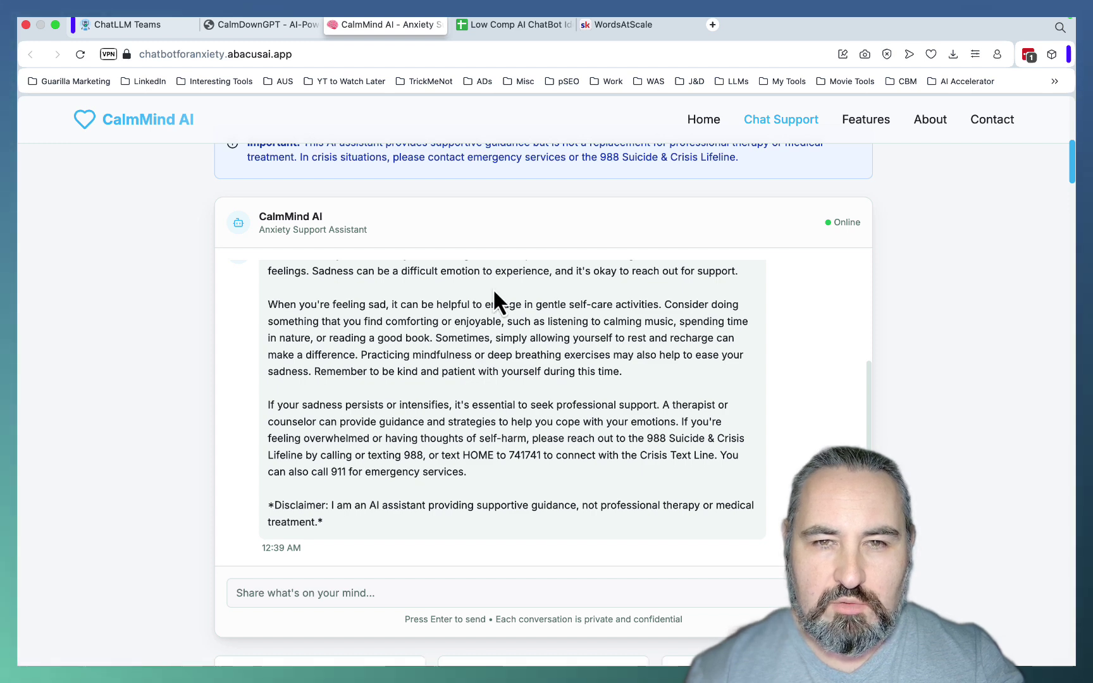
# Step: Review the chatbot keyword list, selecting A2 (teams), A5 (dementia patients) and A10 (learning languages)
pyautogui.click(516, 25)
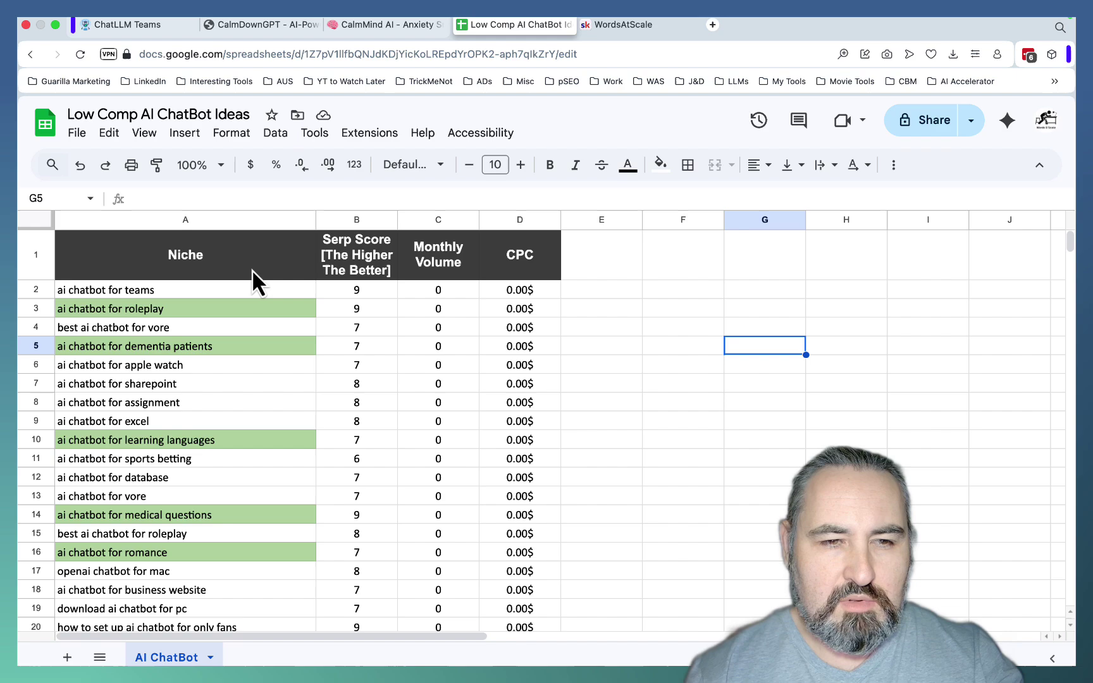
pyautogui.click(242, 290)
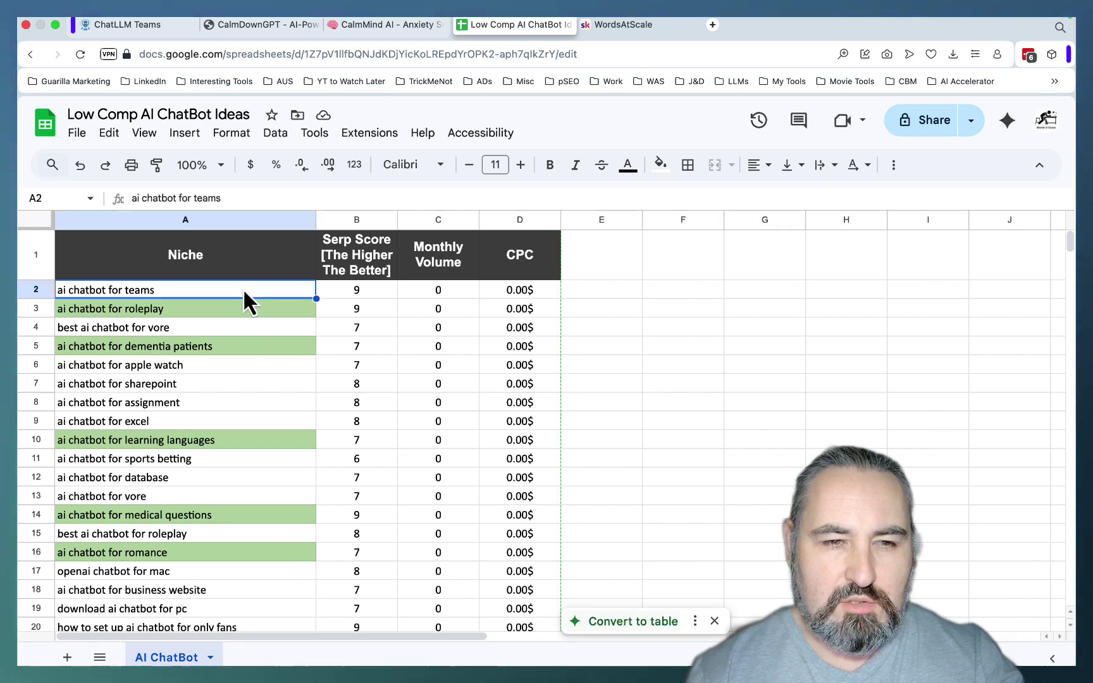
pyautogui.scroll(-10, 243, 288)
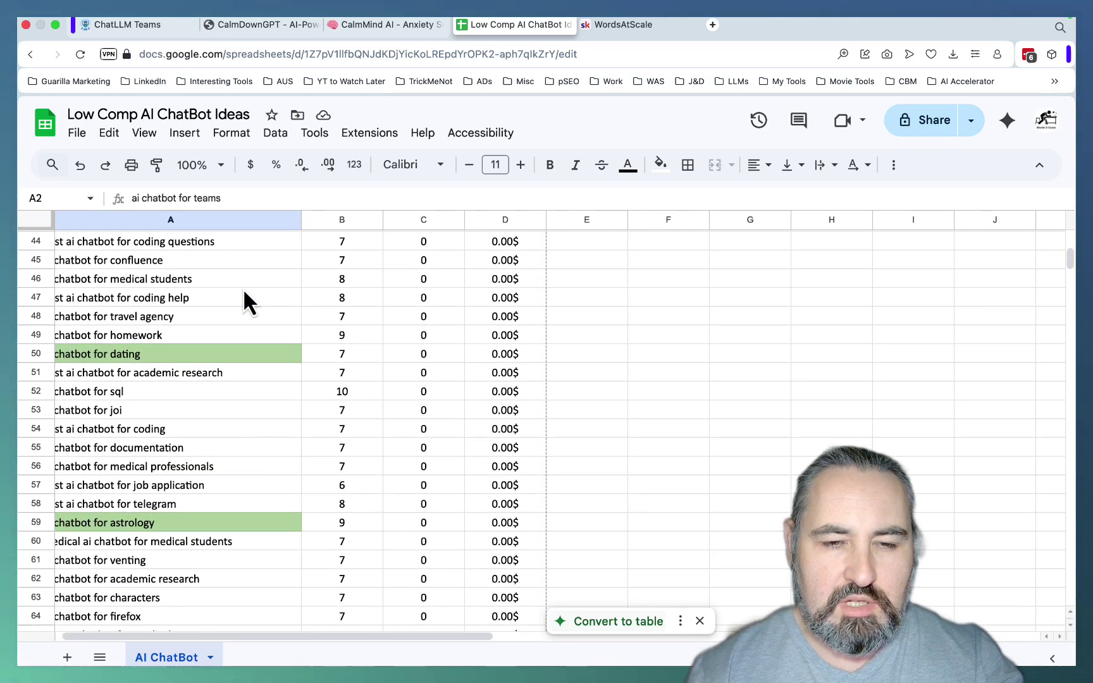
pyautogui.scroll(-10, 242, 288)
pyautogui.scroll(20, 243, 288)
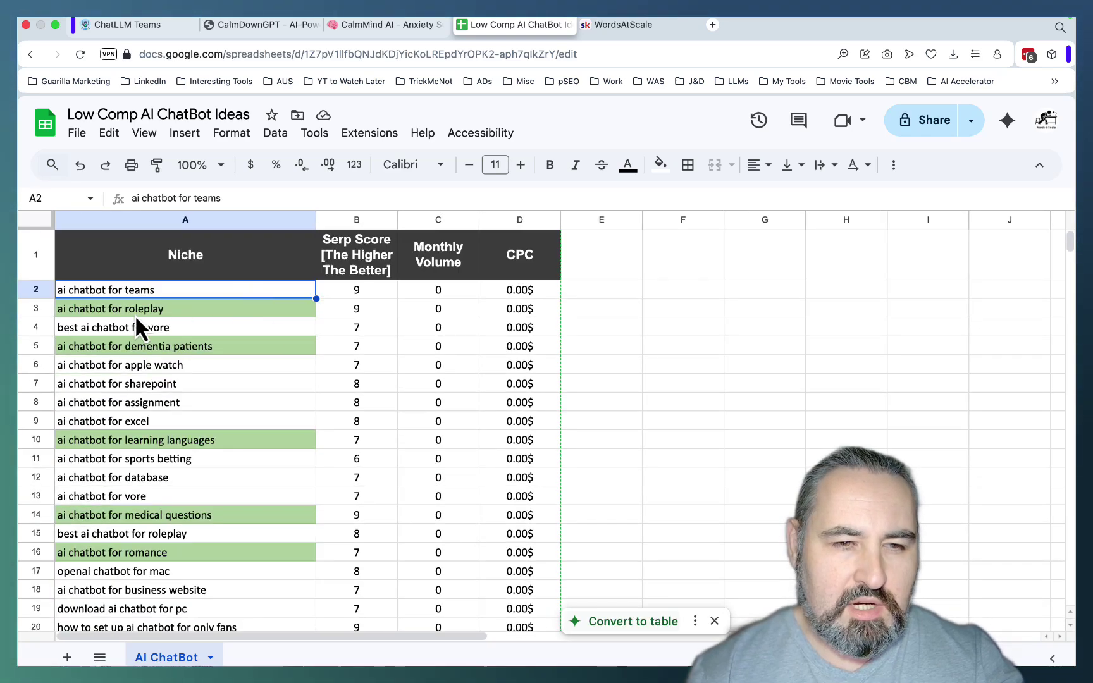
pyautogui.click(128, 347)
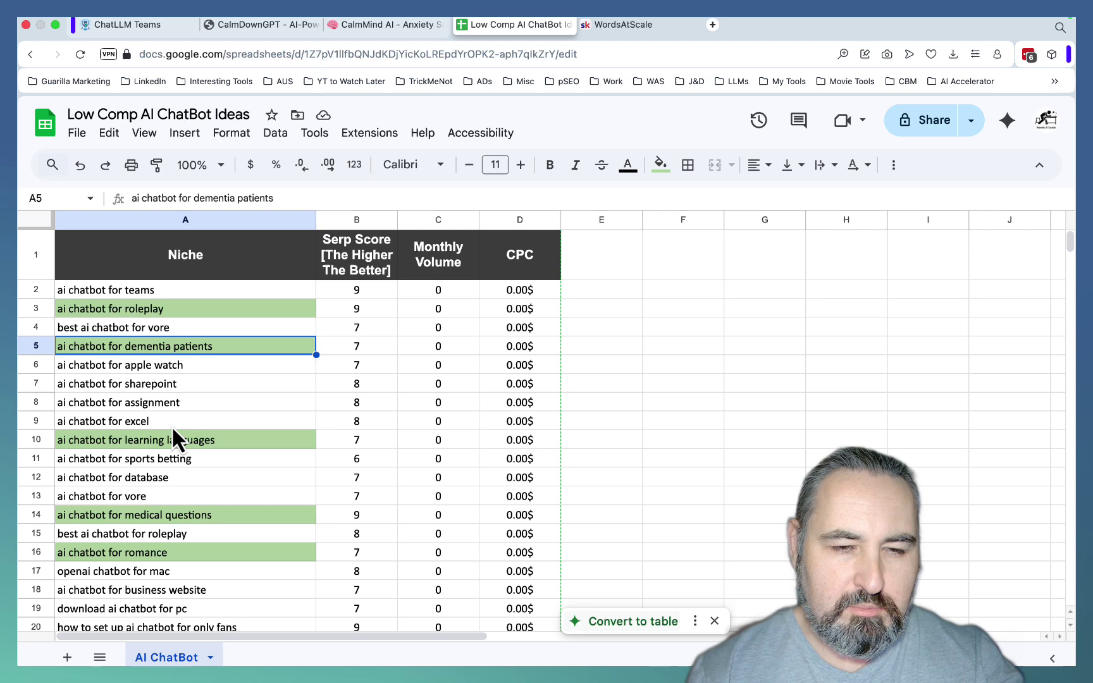
pyautogui.click(133, 441)
pyautogui.scroll(-3, 189, 438)
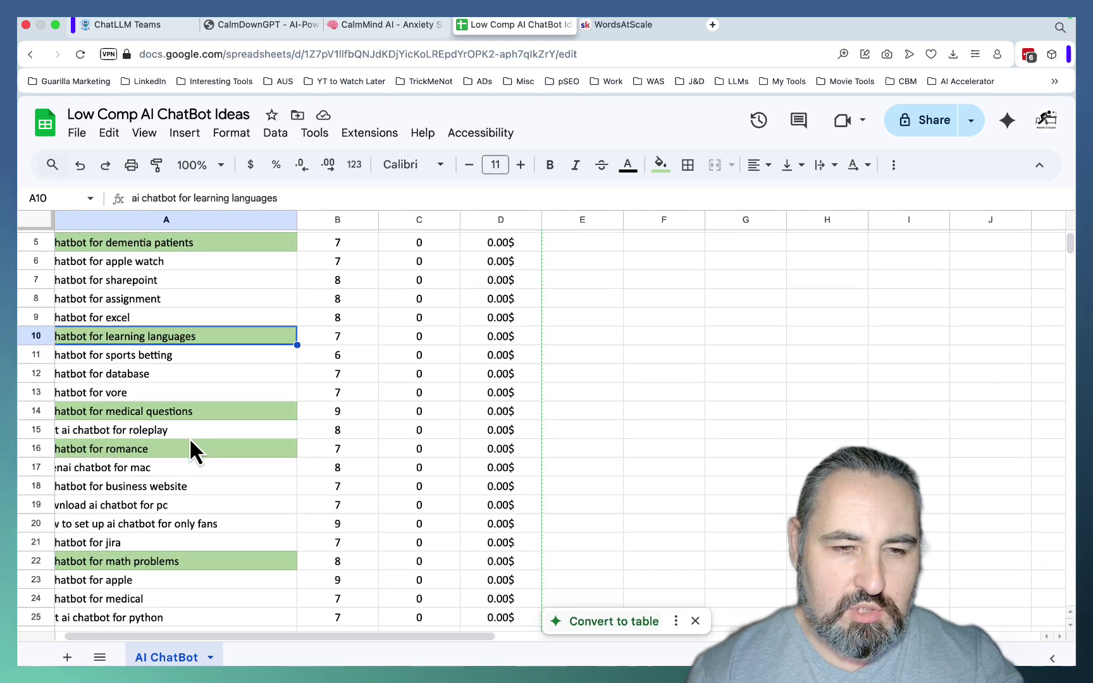
pyautogui.hscroll(-1, 189, 437)
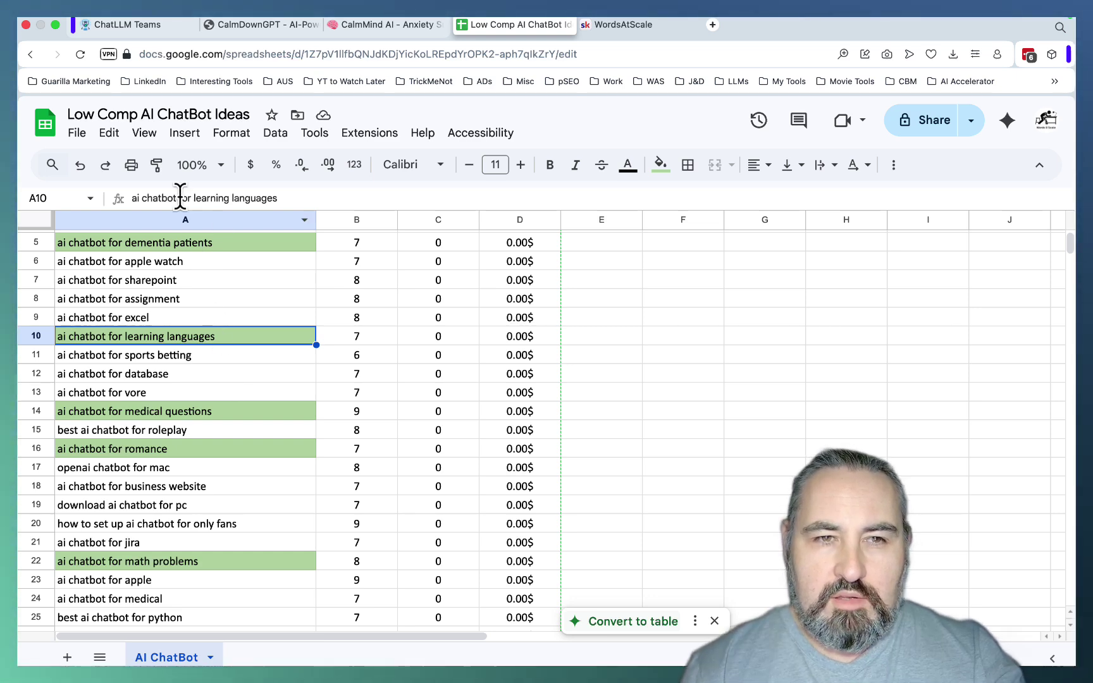
# Step: Paste the anxiety chatbot website prompt into a new DeepAgent task and highlight its API details
pyautogui.click(129, 28)
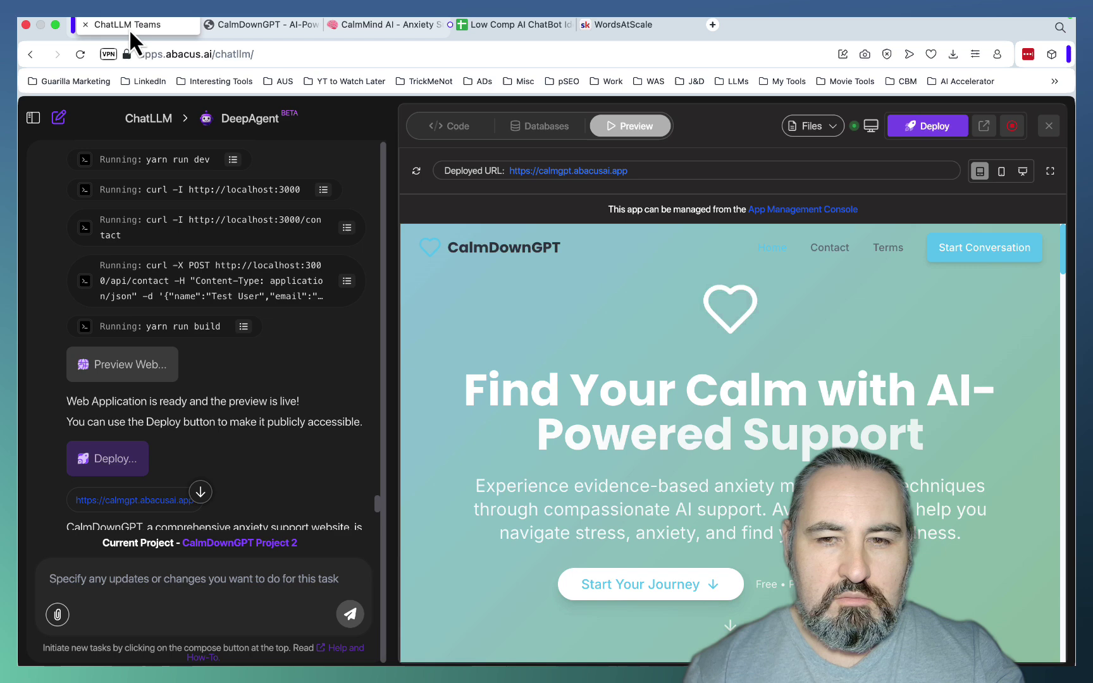
pyautogui.click(148, 121)
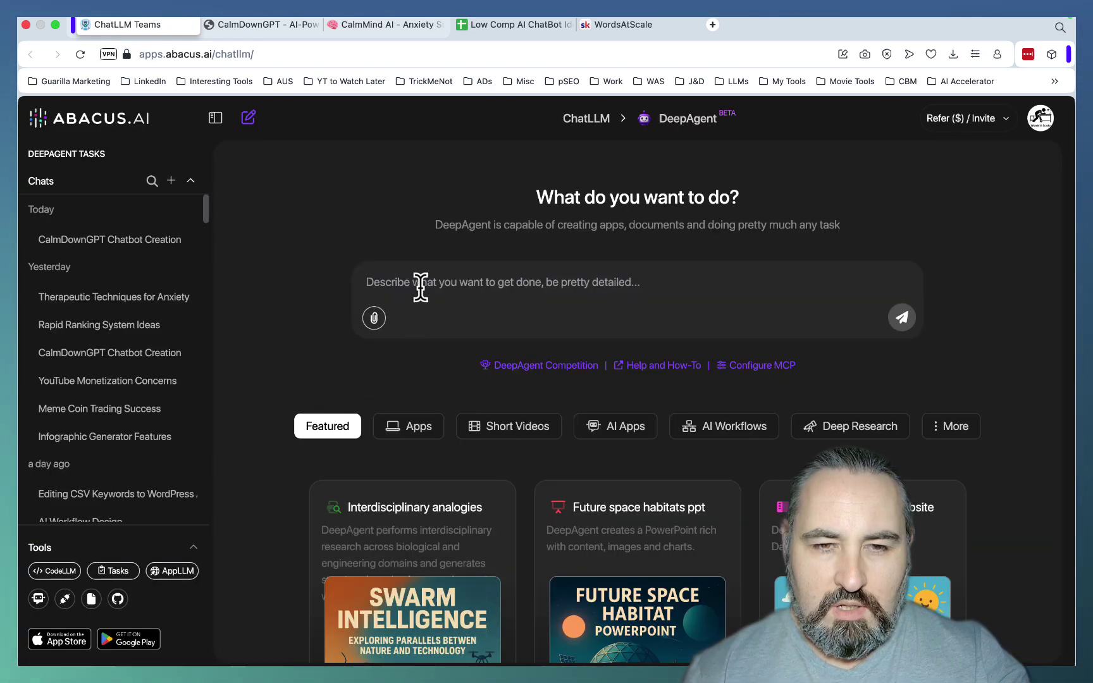
pyautogui.click(421, 288)
pyautogui.press('super+v')
pyautogui.scroll(2, 543, 351)
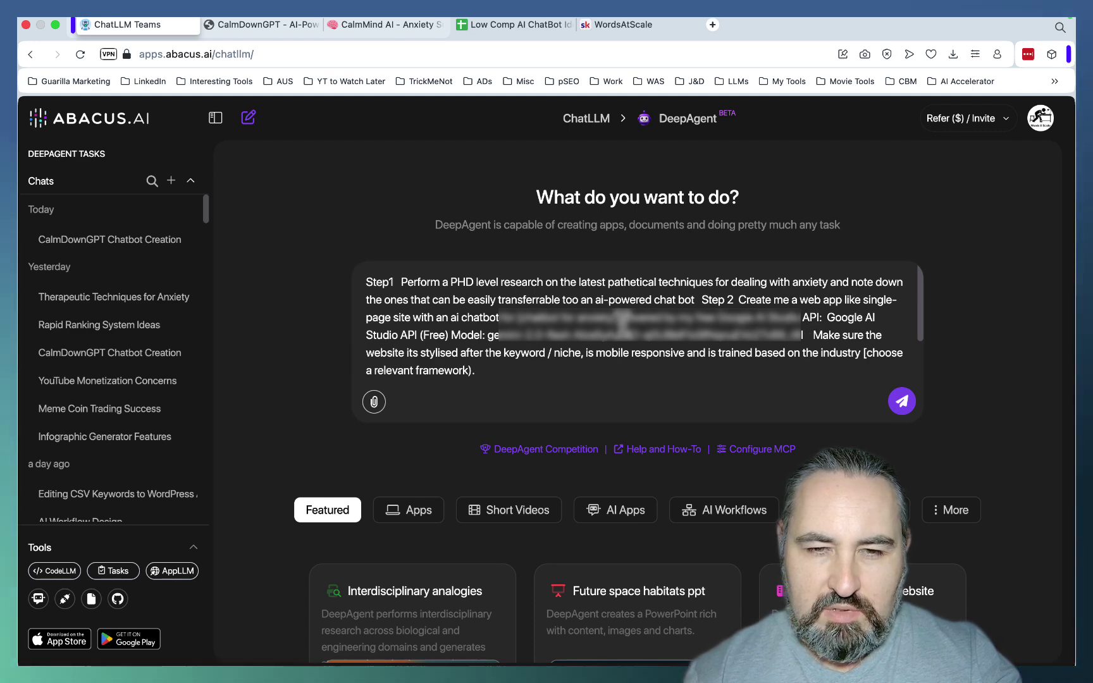
pyautogui.moveTo(526, 305); pyautogui.dragTo(597, 309)
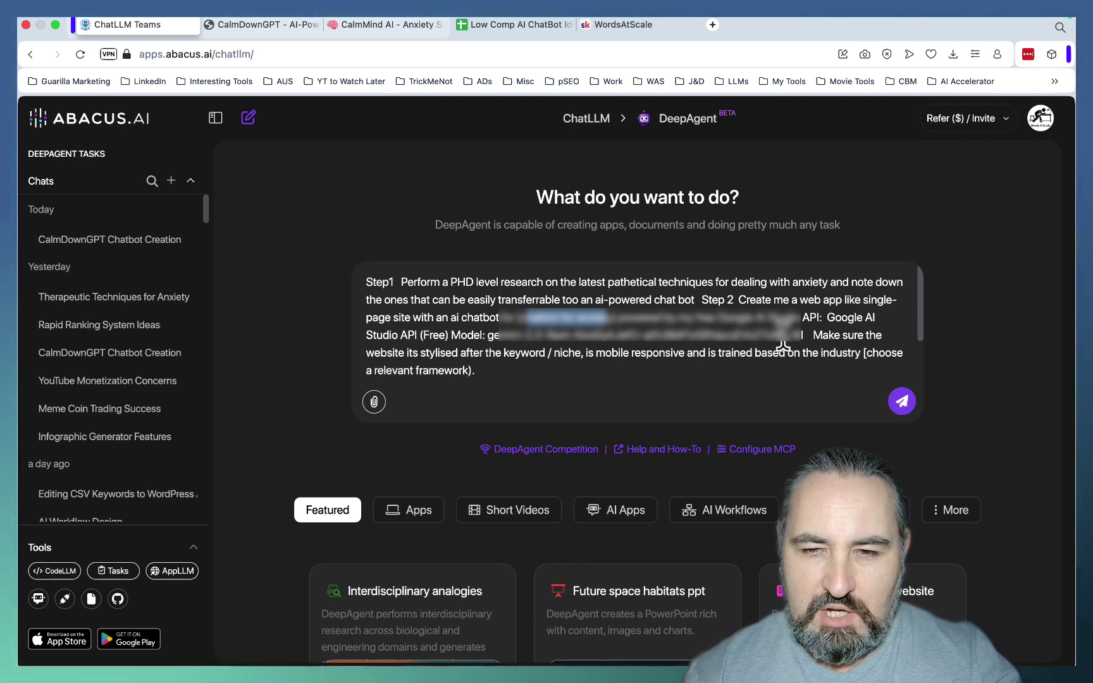
# Step: Open Google AI Studio's API keys page from the LLMs bookmarks in a new tab, then return to DeepAgent
pyautogui.press('super+t')
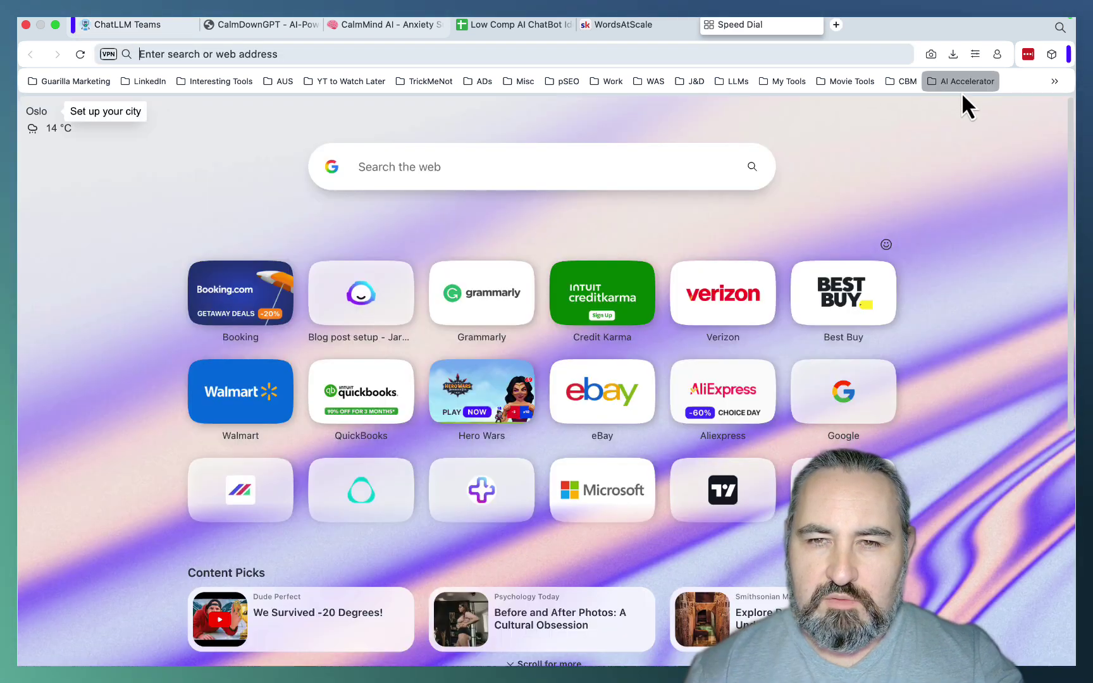
pyautogui.click(735, 81)
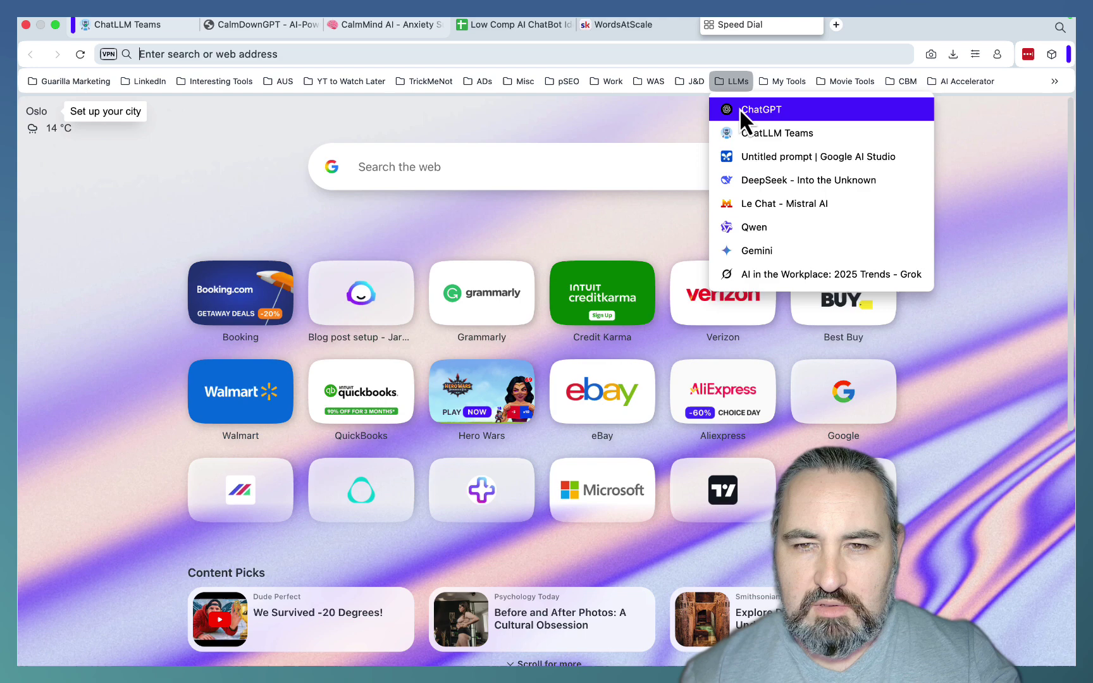
pyautogui.click(746, 164)
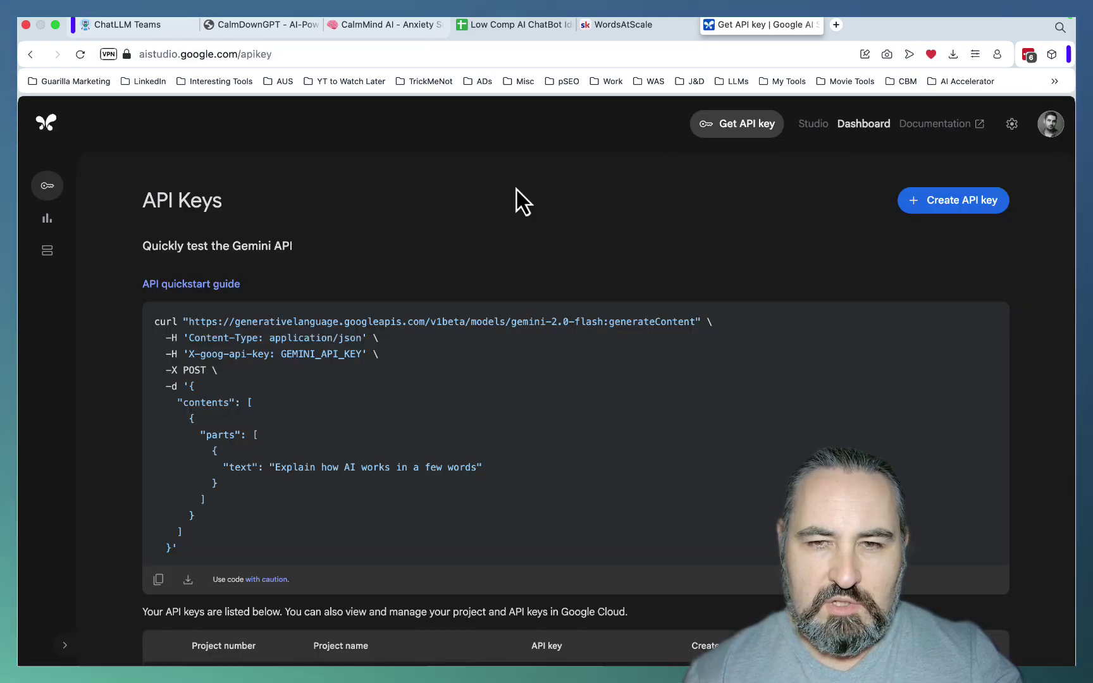
pyautogui.scroll(-3, 594, 218)
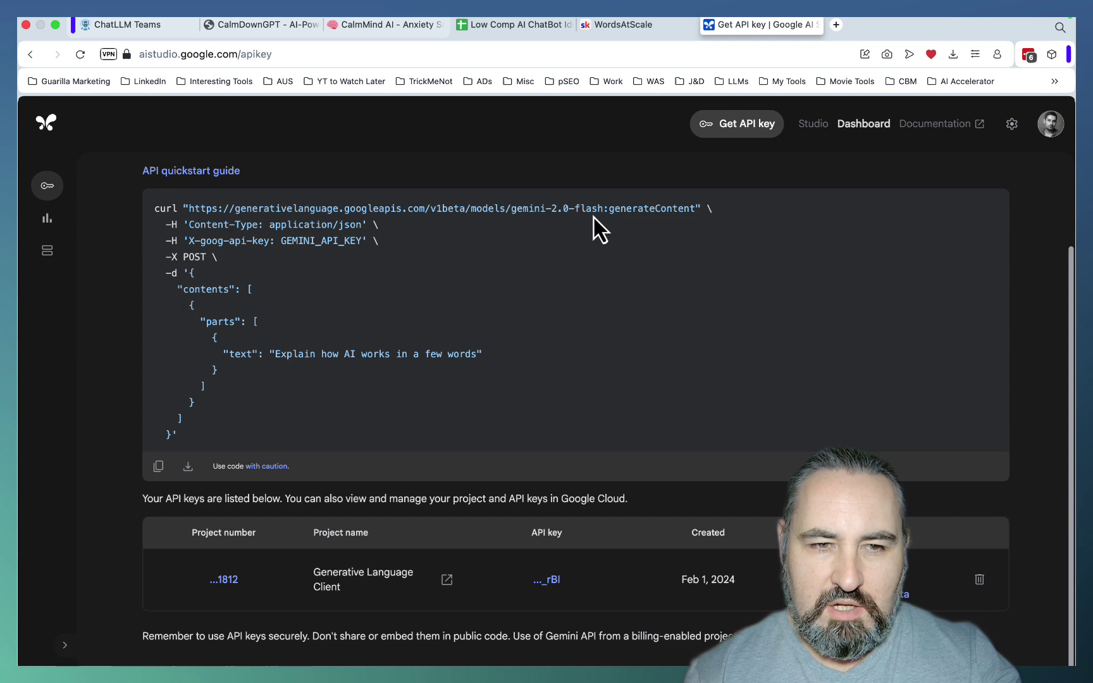
pyautogui.scroll(3, 594, 218)
pyautogui.press('super+1')
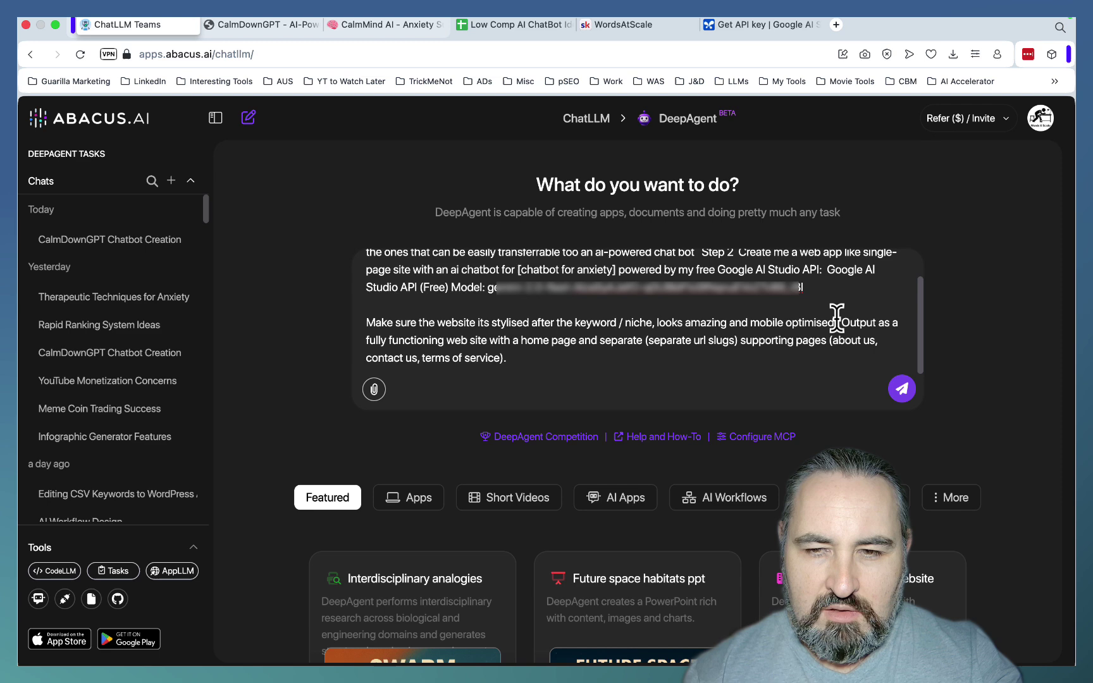
# Step: Submit the website prompt and read DeepAgent's four clarifying questions about name, credentials, contact and focus
pyautogui.click(902, 389)
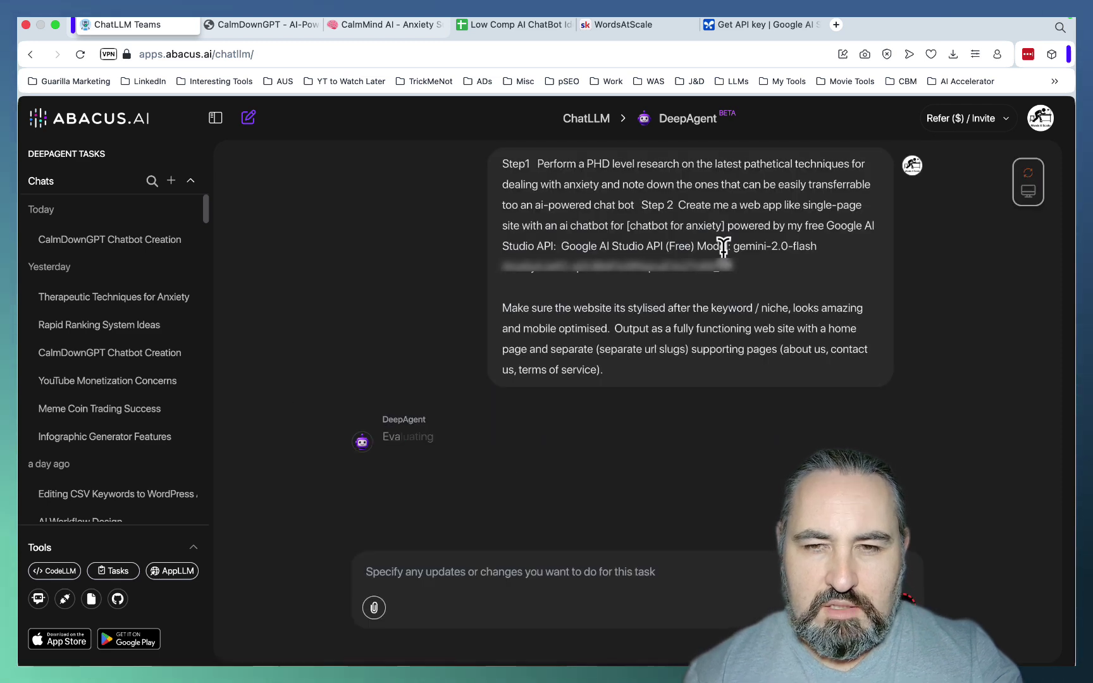
pyautogui.moveTo(501, 164); pyautogui.dragTo(631, 206)
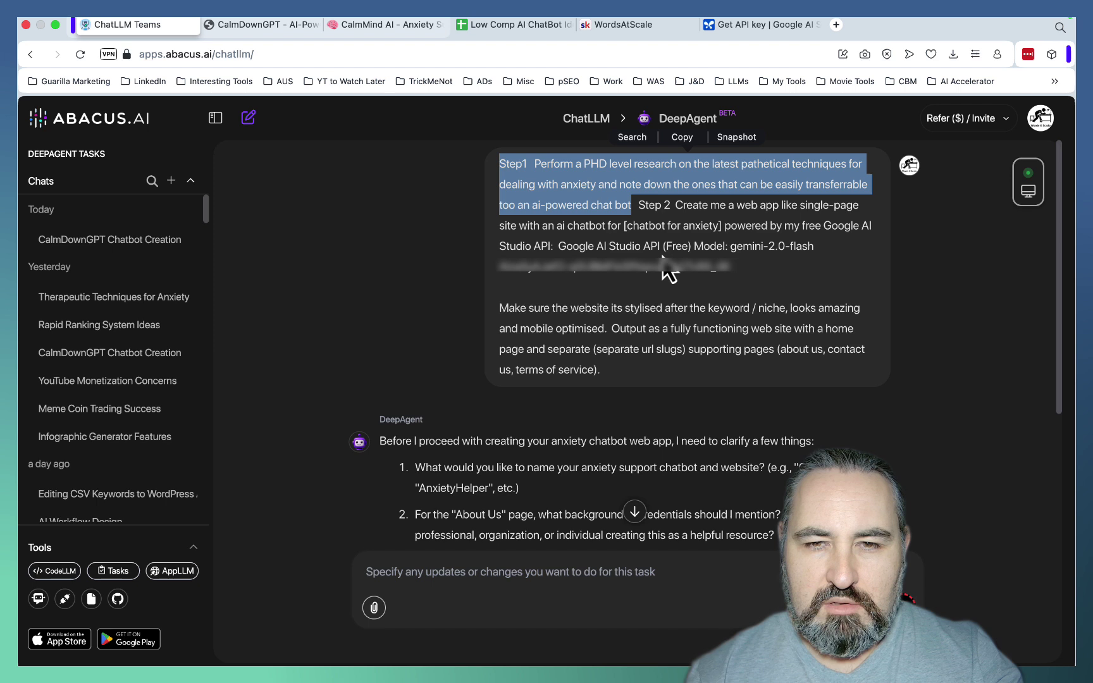
pyautogui.click(623, 181)
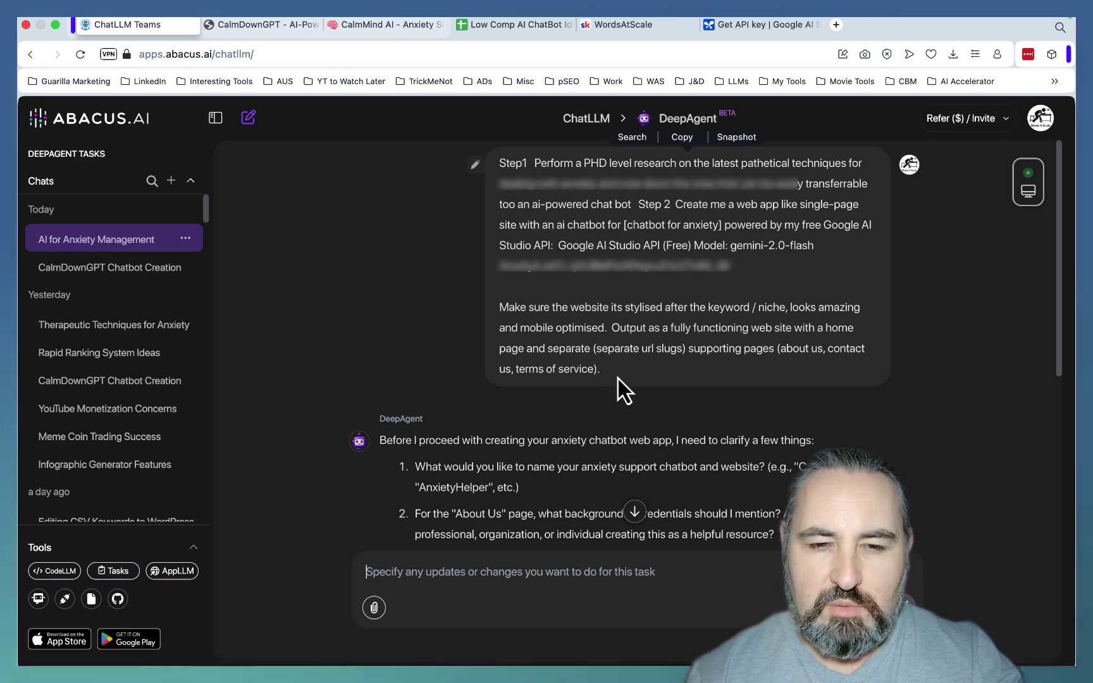
pyautogui.scroll(-5, 618, 379)
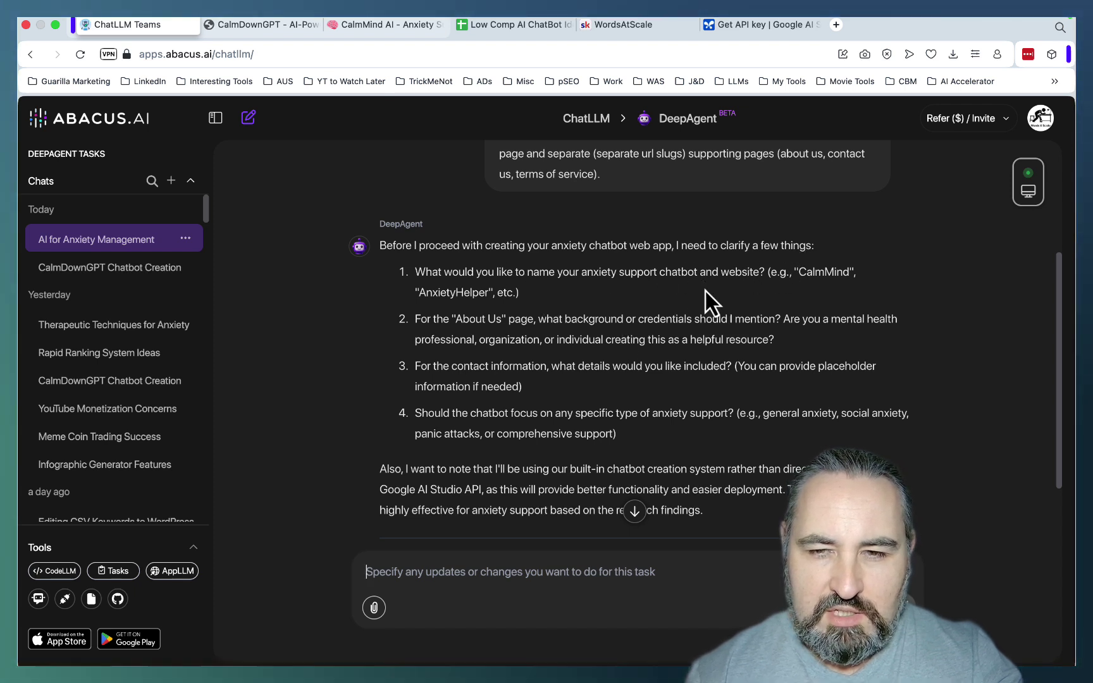
pyautogui.click(372, 27)
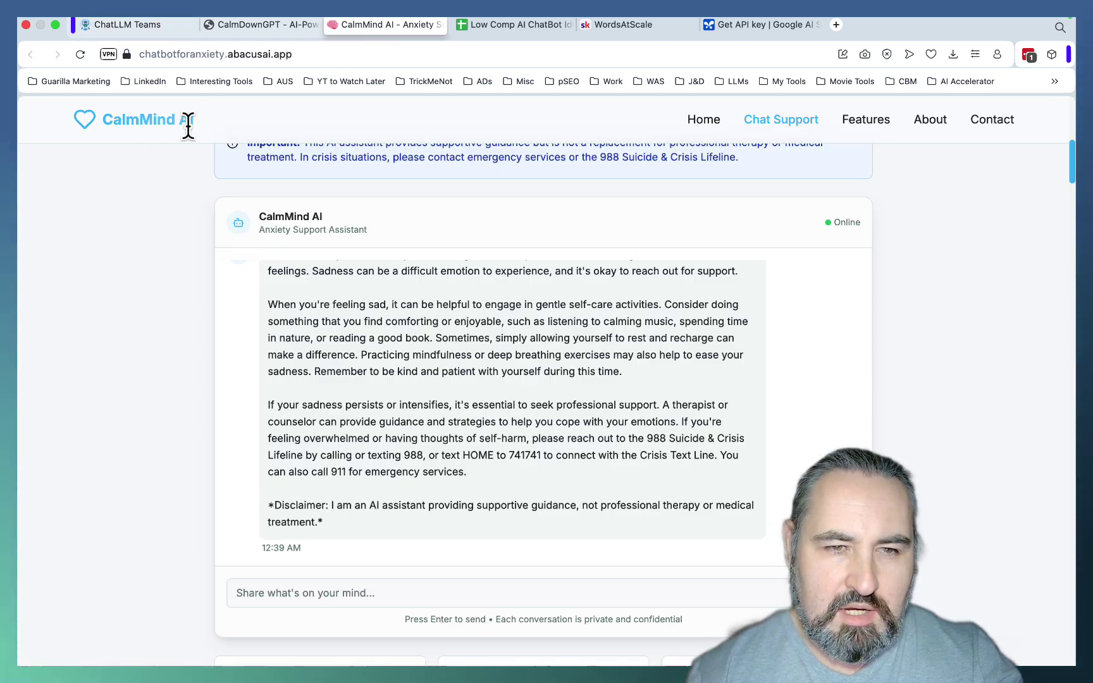
# Step: Glance at the CalmDownGPT site, then go back to the DeepAgent conversation
pyautogui.click(281, 32)
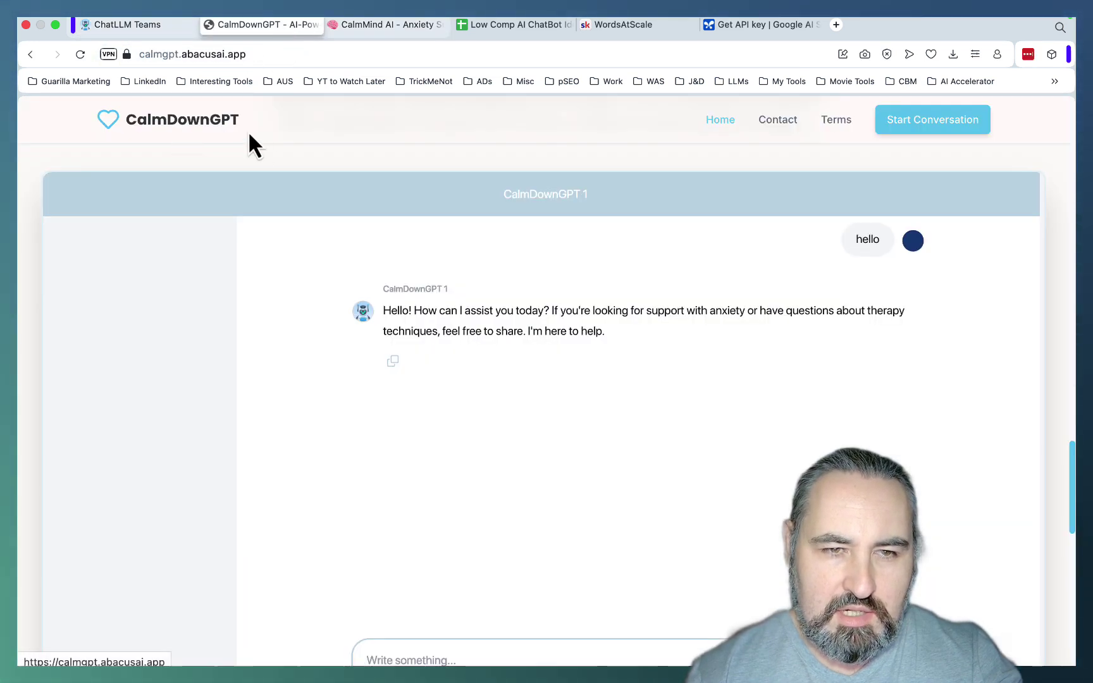
pyautogui.click(146, 26)
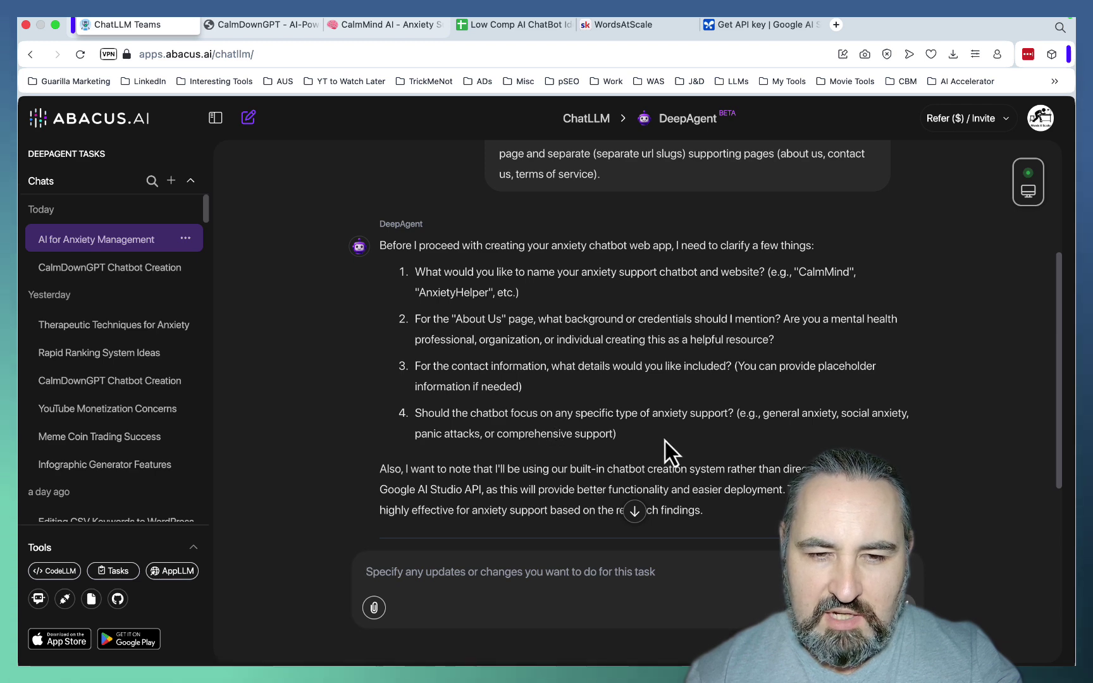
# Step: Highlight DeepAgent's note about using its built-in chatbot system instead of the Google API
pyautogui.scroll(-2, 665, 446)
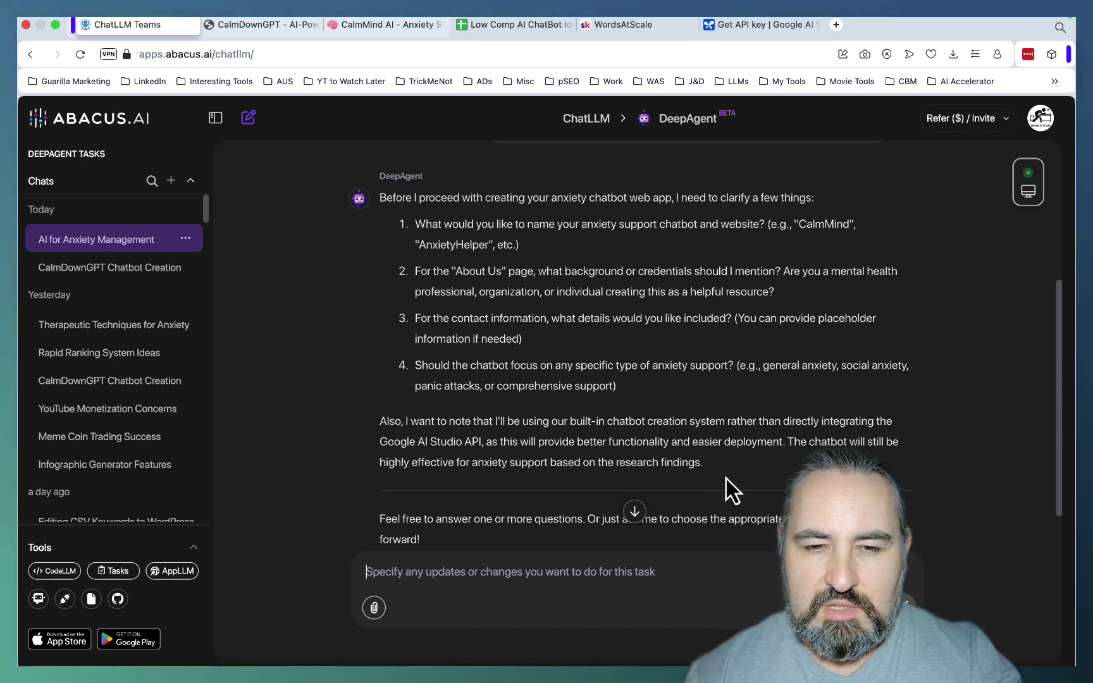
pyautogui.moveTo(726, 479); pyautogui.dragTo(377, 430)
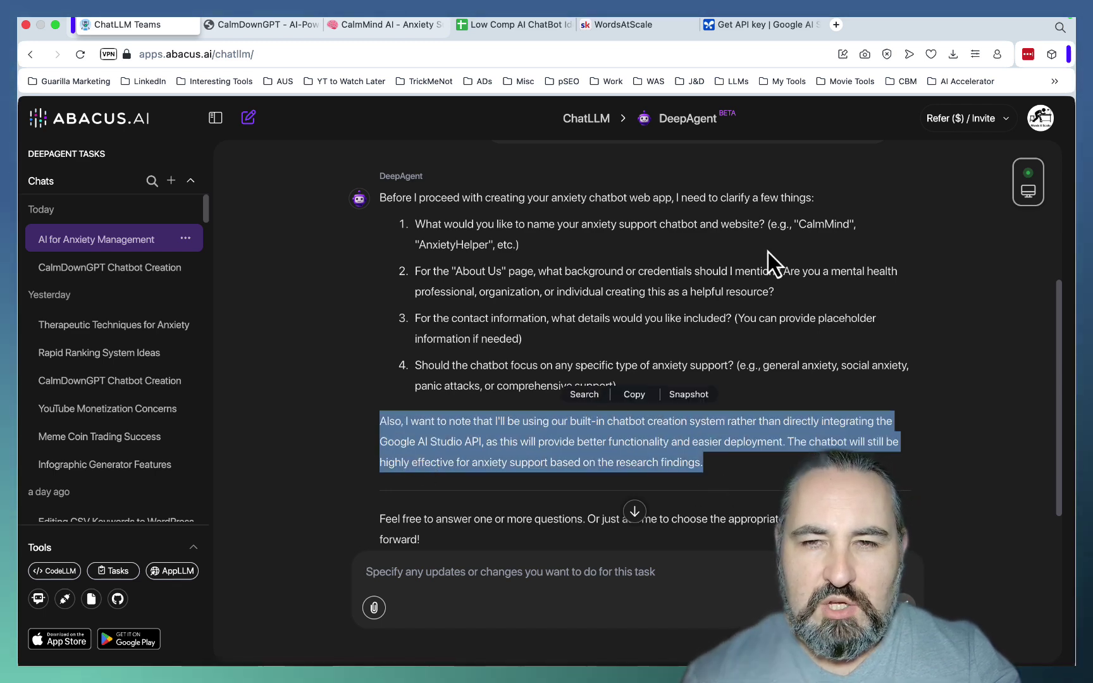
pyautogui.click(837, 24)
# Step: Load genspark.ai in the new tab
pyautogui.write('genspark.ai')
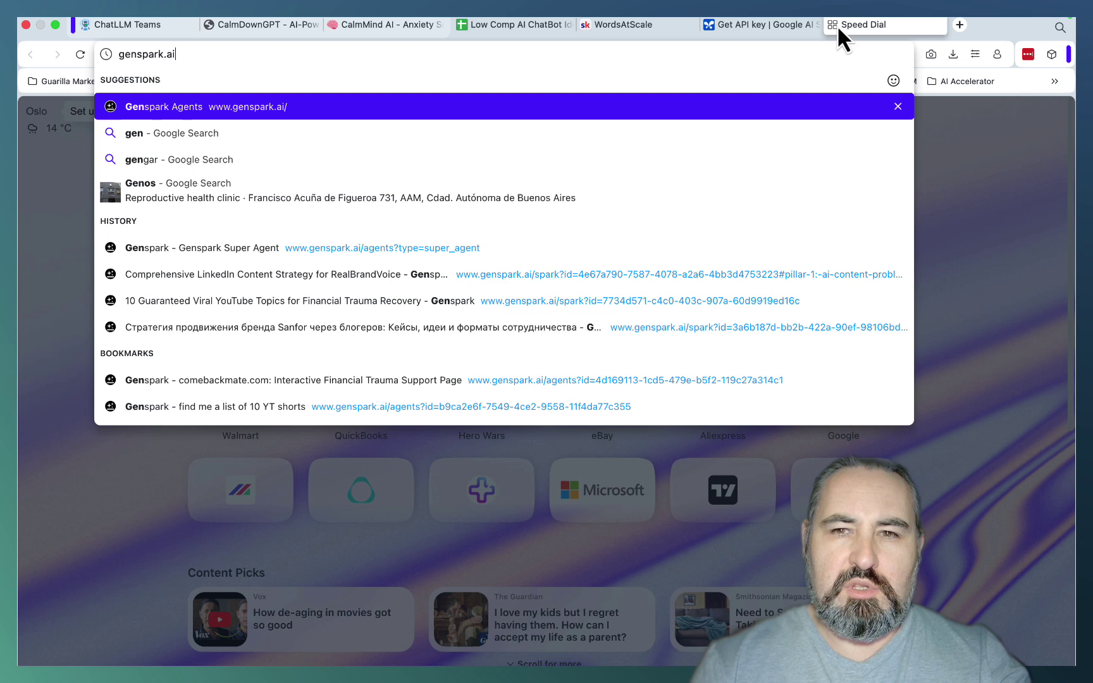
pyautogui.press('Return')
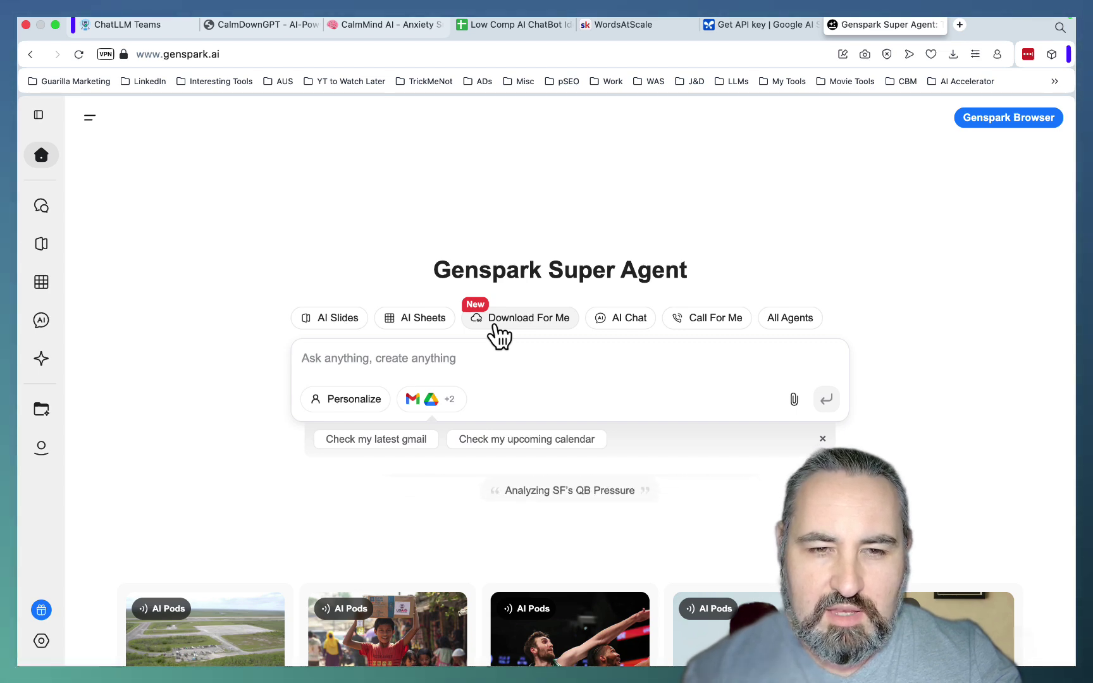
# Step: View the Google AI Studio API keys tab, then return to the DeepAgent chat
pyautogui.click(756, 27)
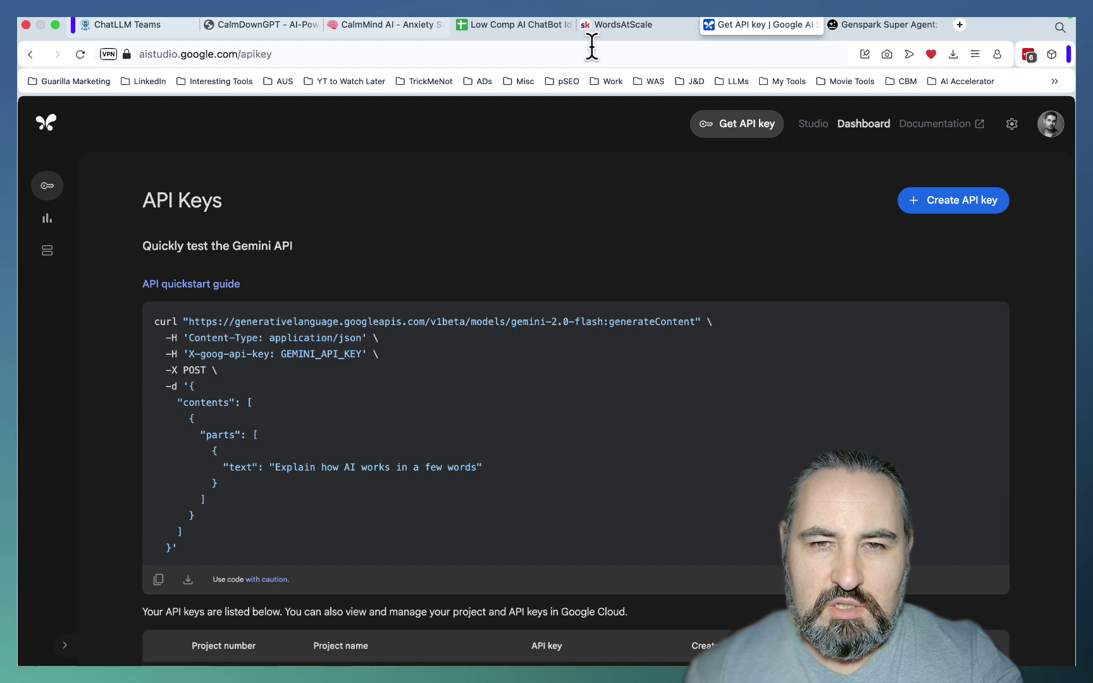
pyautogui.click(127, 24)
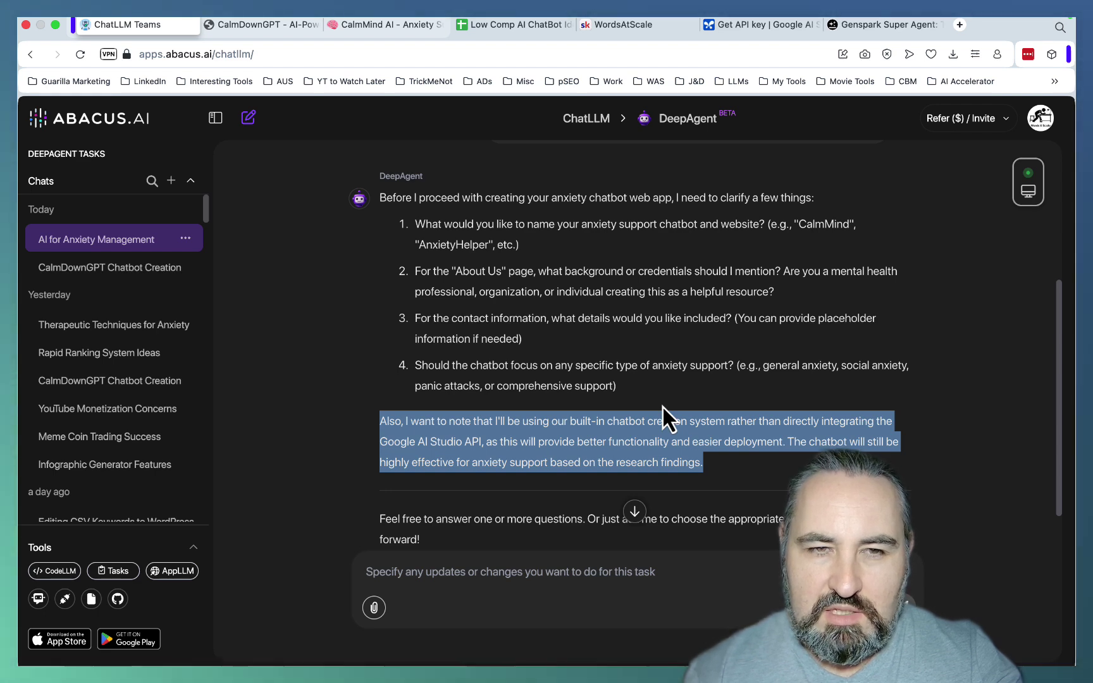
# Step: Compare the CalmDownGPT and CalmMind AI chatbot replies, then view the WordsAtScale pSEO post
pyautogui.click(283, 26)
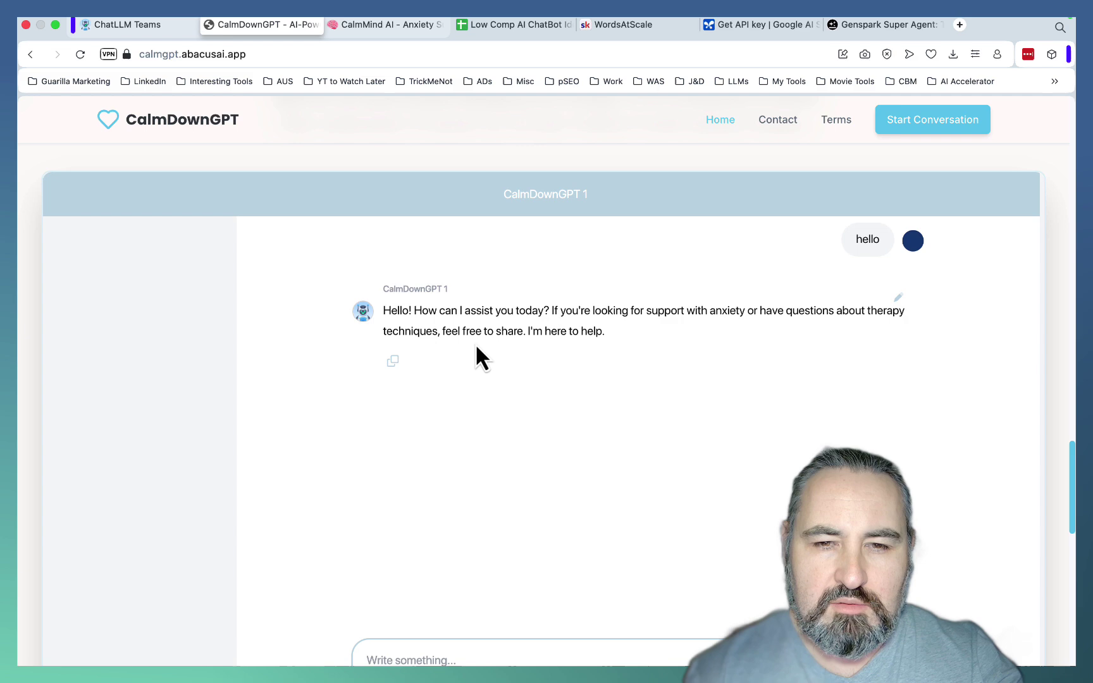
pyautogui.click(371, 30)
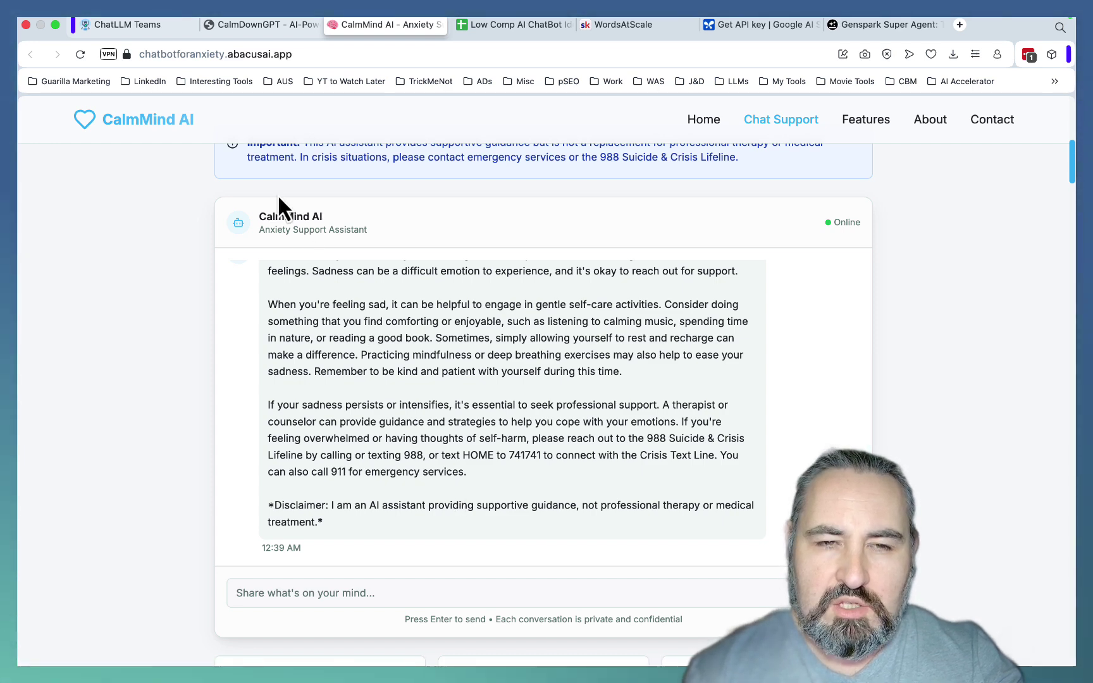
pyautogui.click(151, 29)
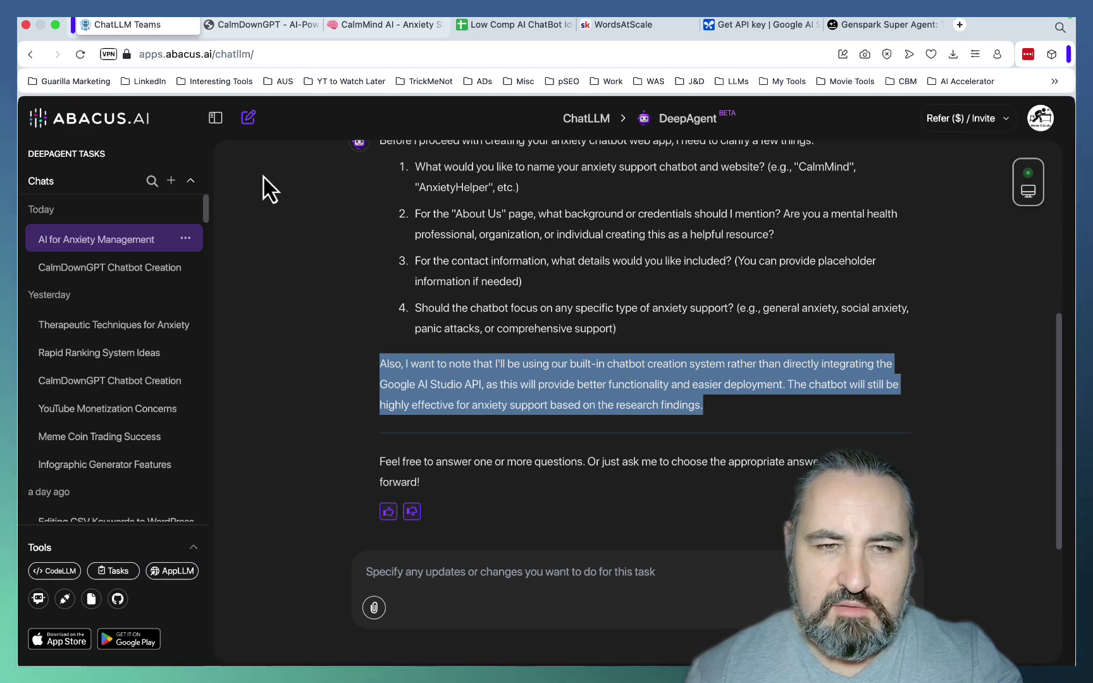
pyautogui.click(253, 33)
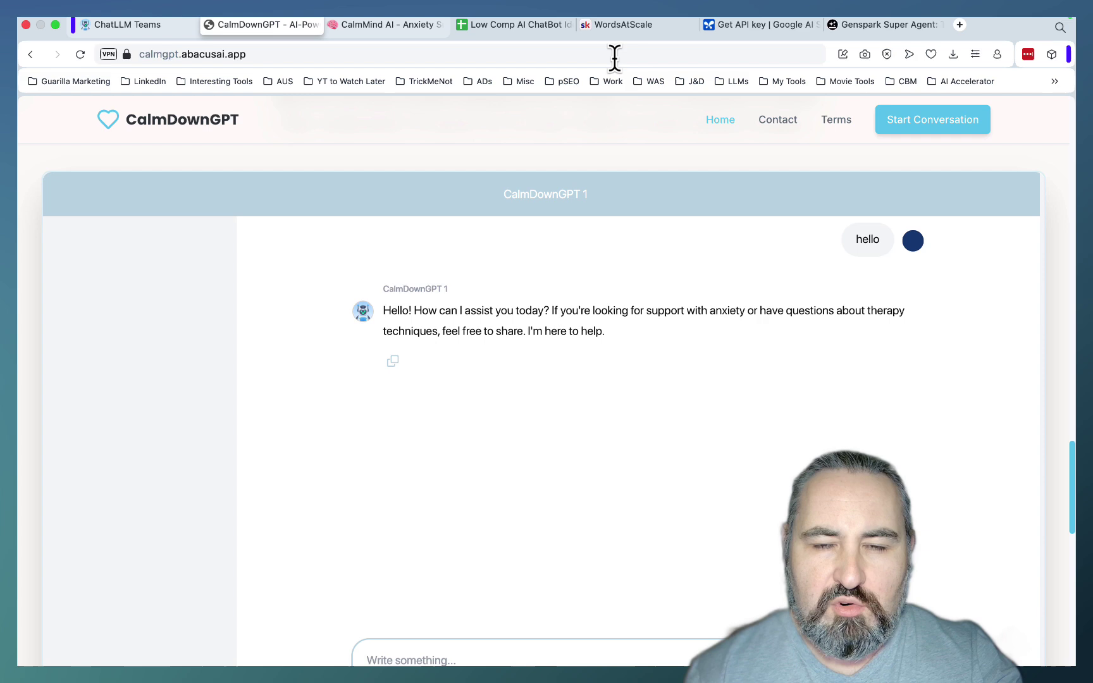
pyautogui.click(614, 33)
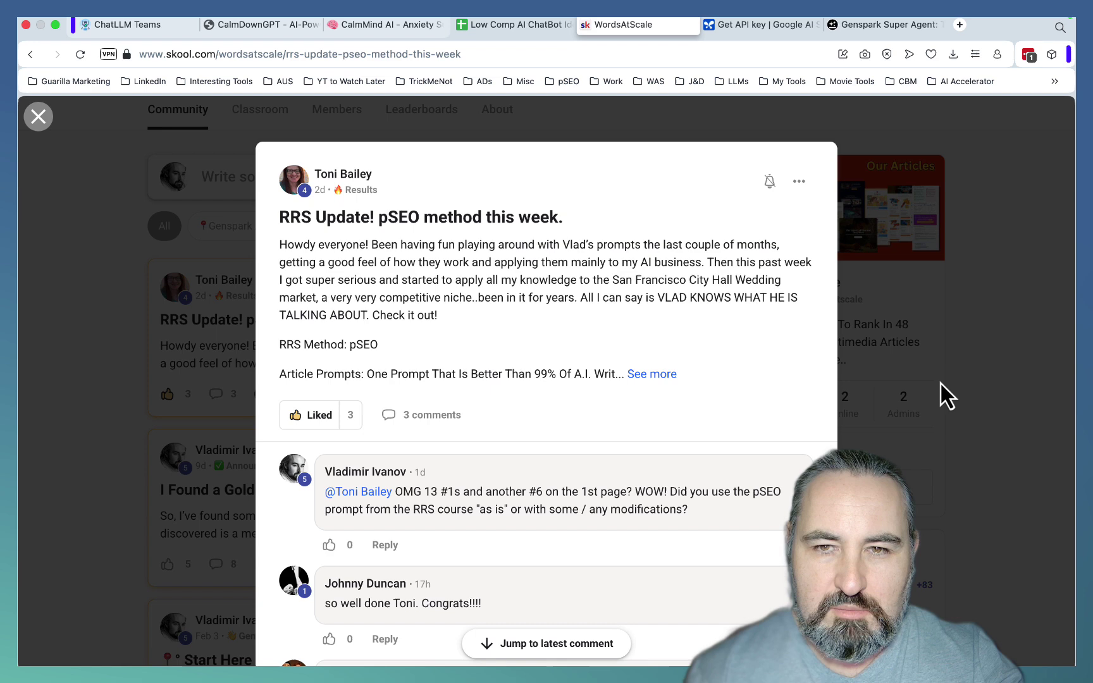
# Step: Return to the ChatLLM tab showing the DeepAgent anxiety-chatbot task
pyautogui.press('super+1')
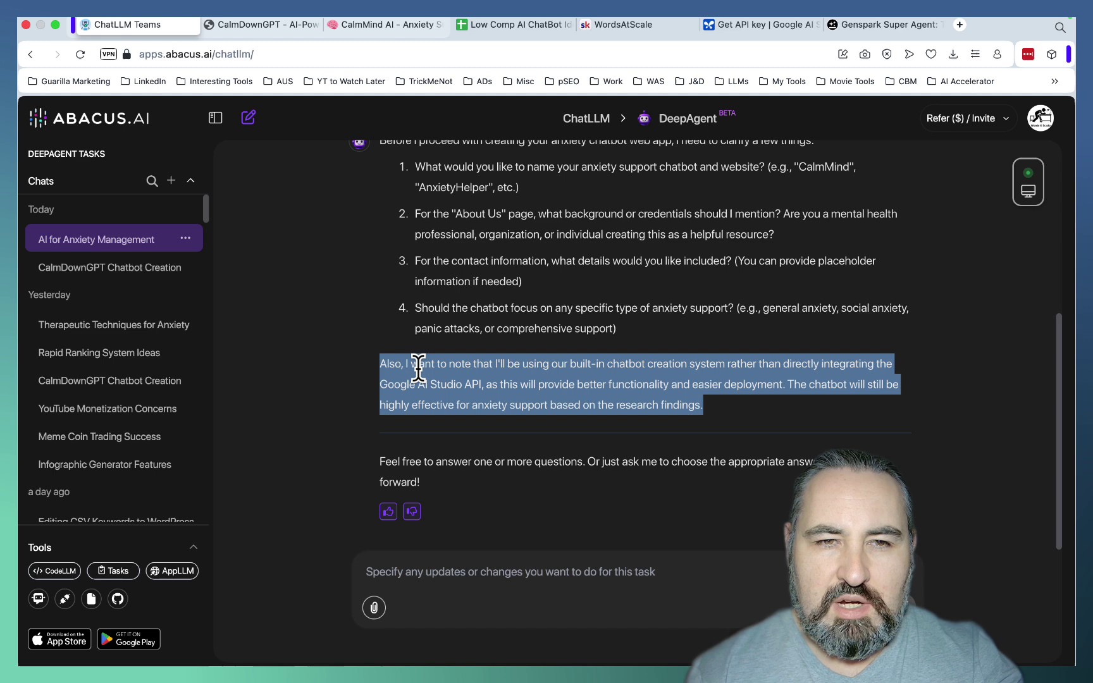
# Step: Glance over the CalmMind AI and ChatLLM tabs, ending on the CalmDownGPT greeting conversation
pyautogui.click(262, 24)
pyautogui.click(366, 26)
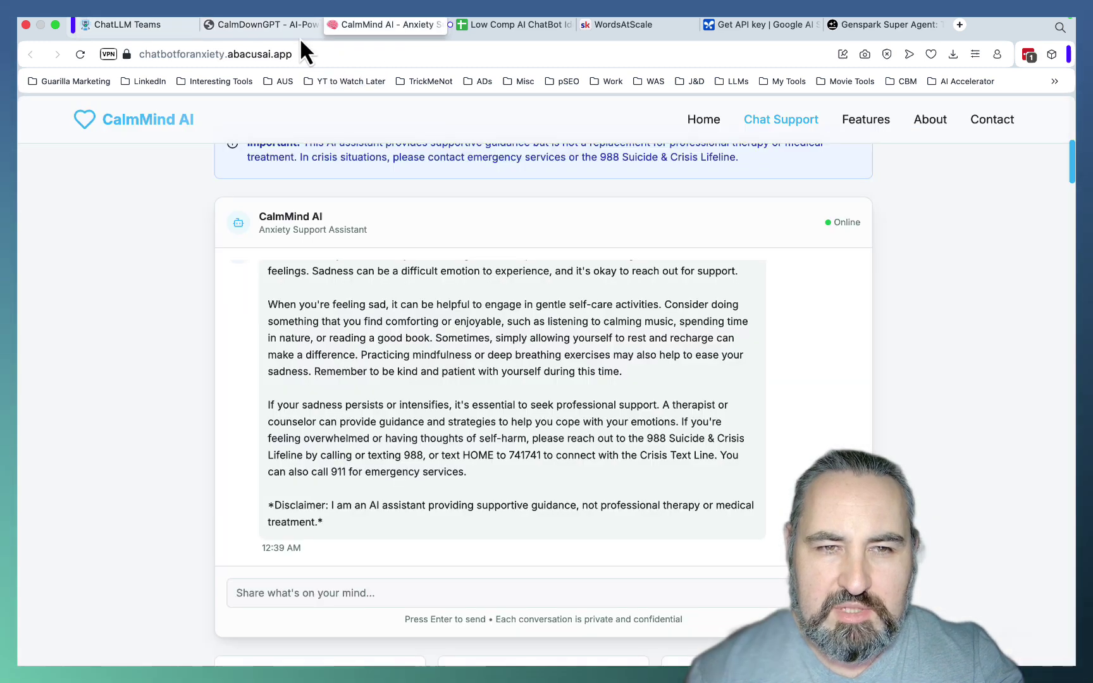
pyautogui.click(170, 24)
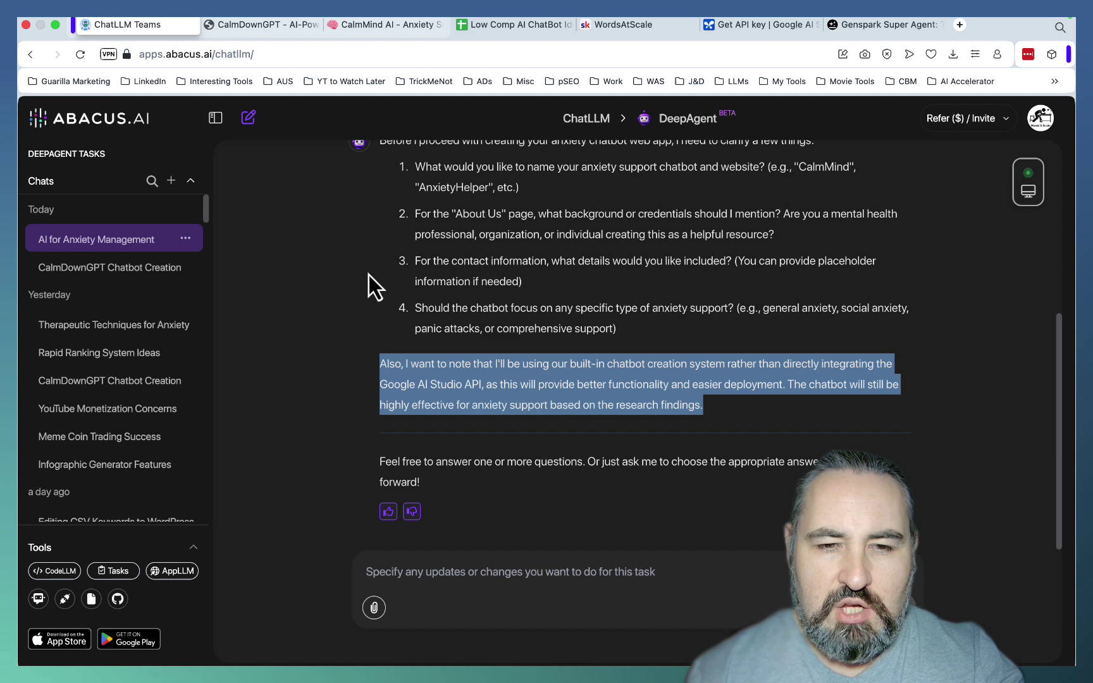
pyautogui.click(264, 25)
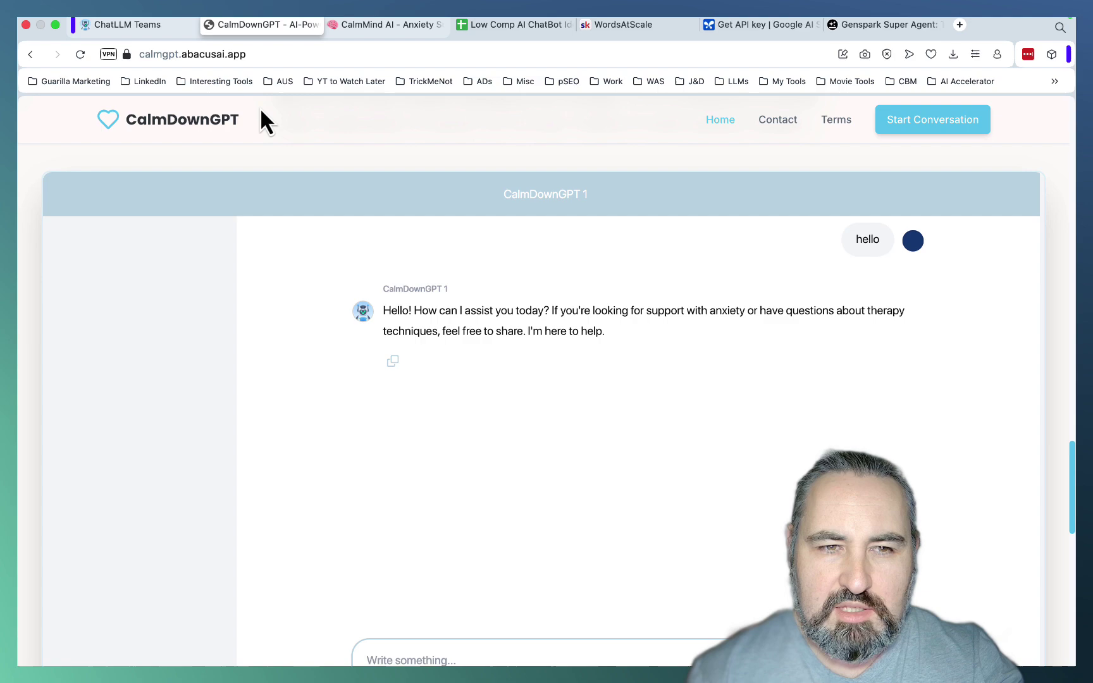
# Step: Look at the Custom Domain option in DeepAgent's Deploy to production dialog
pyautogui.click(140, 24)
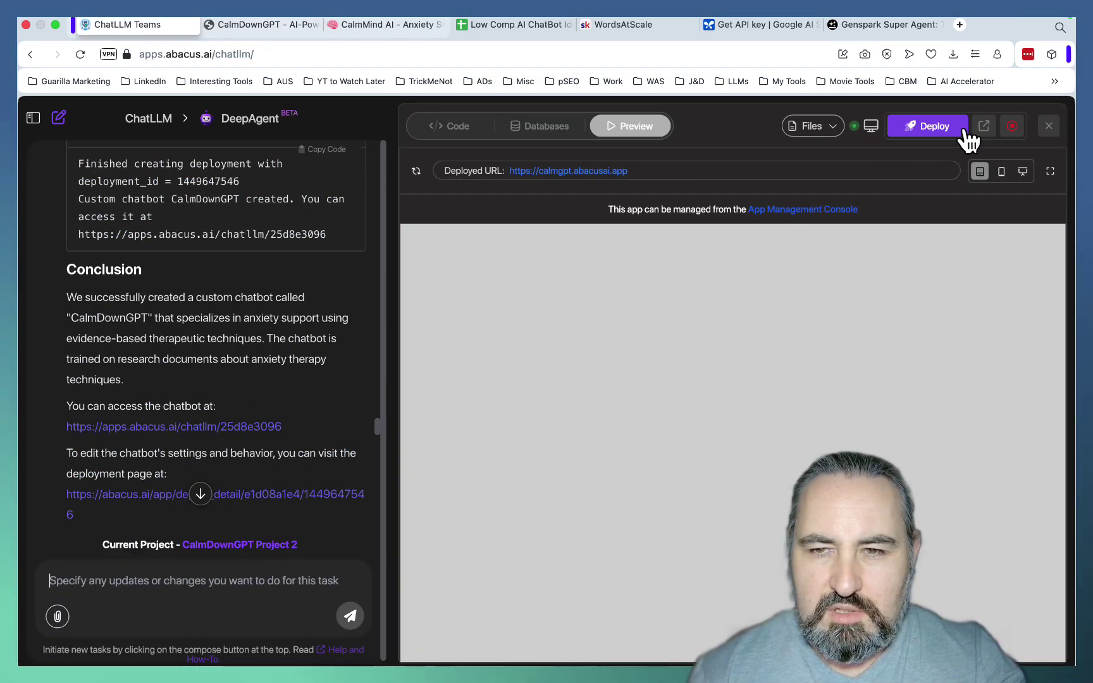
pyautogui.click(962, 129)
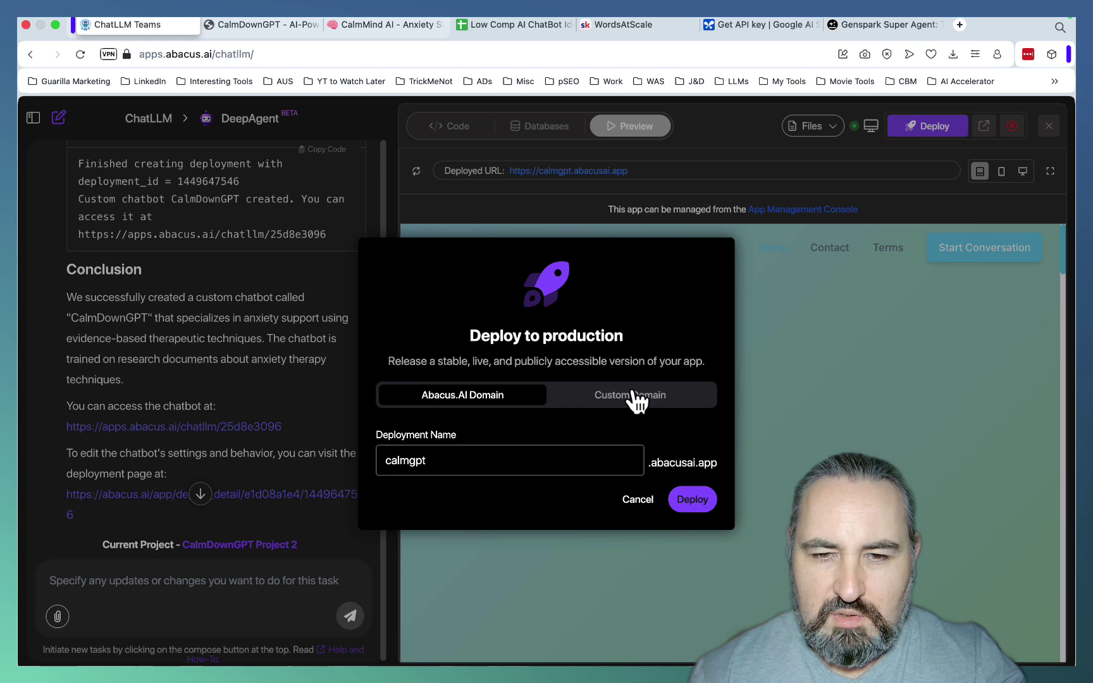
pyautogui.click(629, 395)
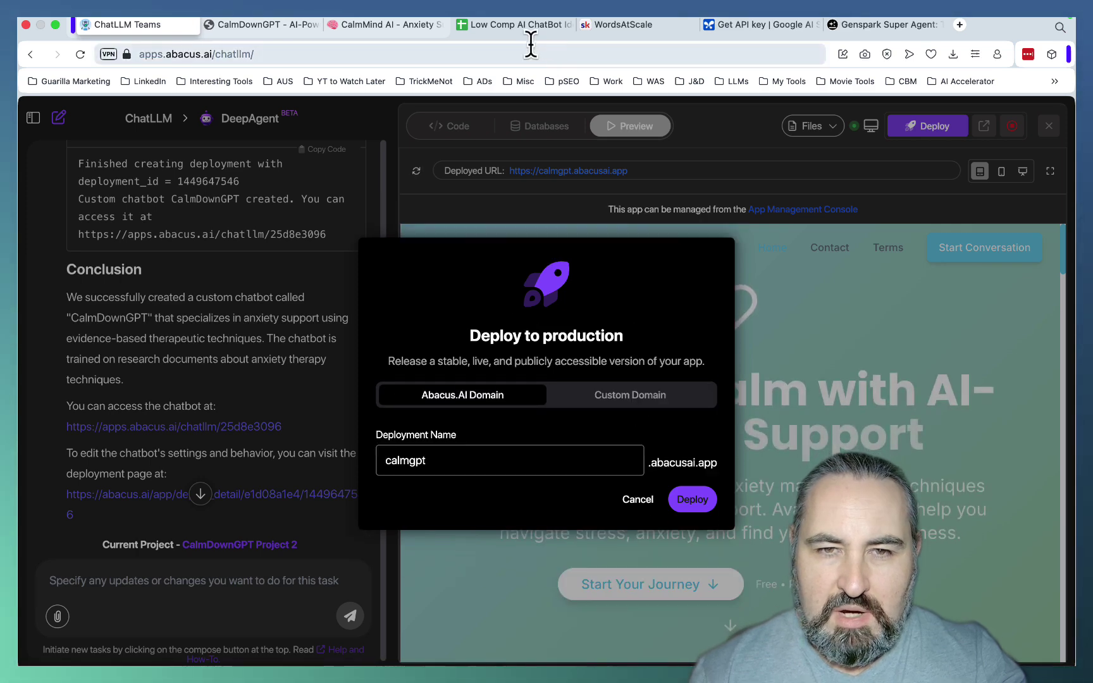
# Step: Copy the 'ai chatbot for romance' keyword from cell A16 of the Low Comp sheet
pyautogui.click(514, 25)
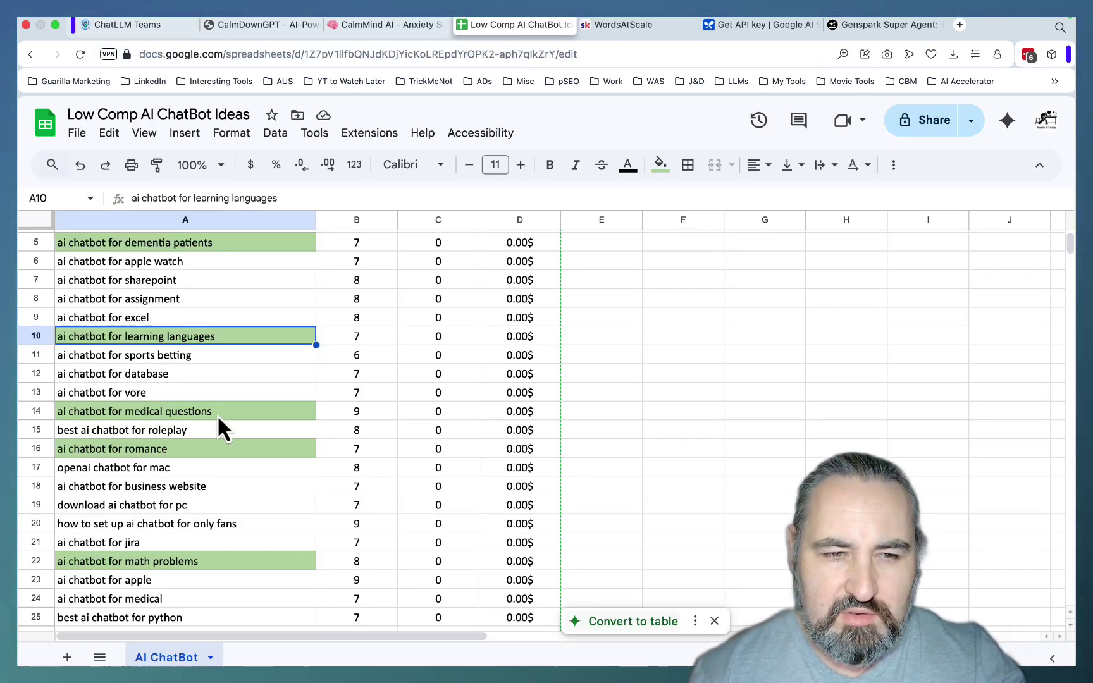
pyautogui.click(148, 450)
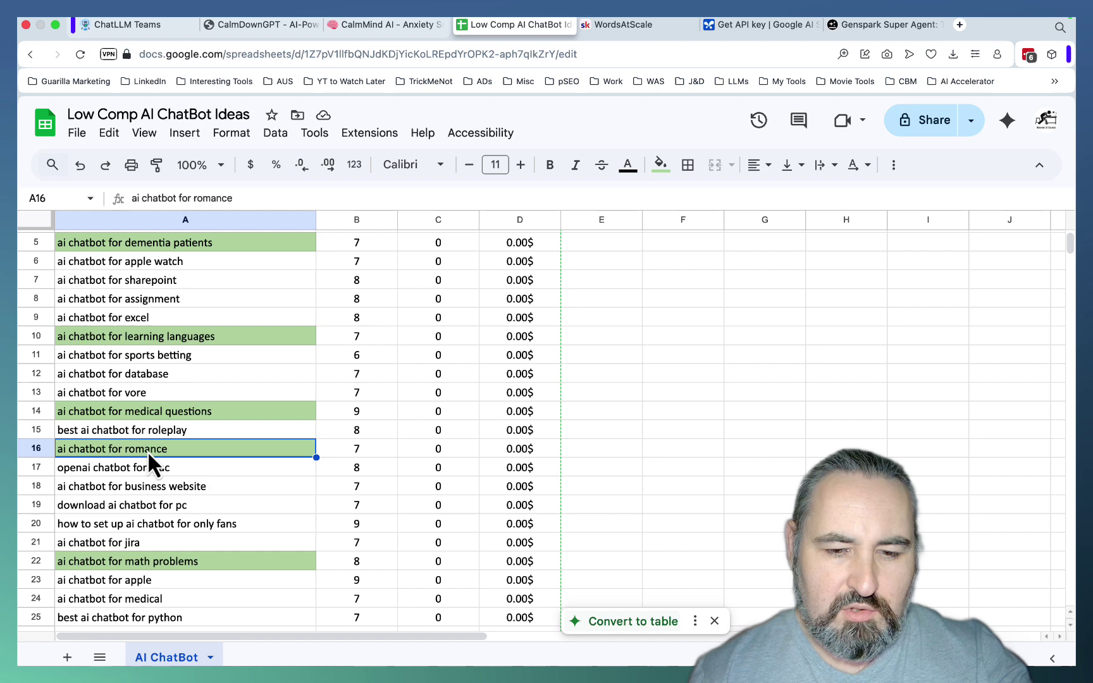
pyautogui.hotkey('ctrl', 'c')
pyautogui.click(960, 25)
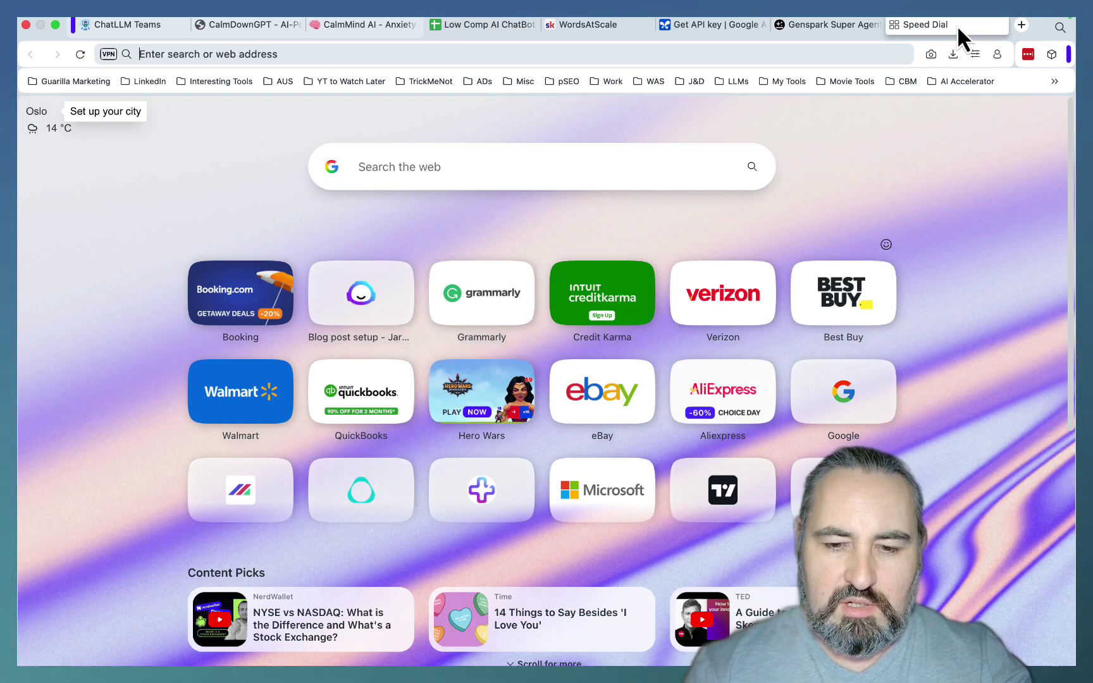
# Step: Confirm on Namecheap that aichatbotforromance.com is available at $11.28/yr
pyautogui.write('name')
pyautogui.press('Return')
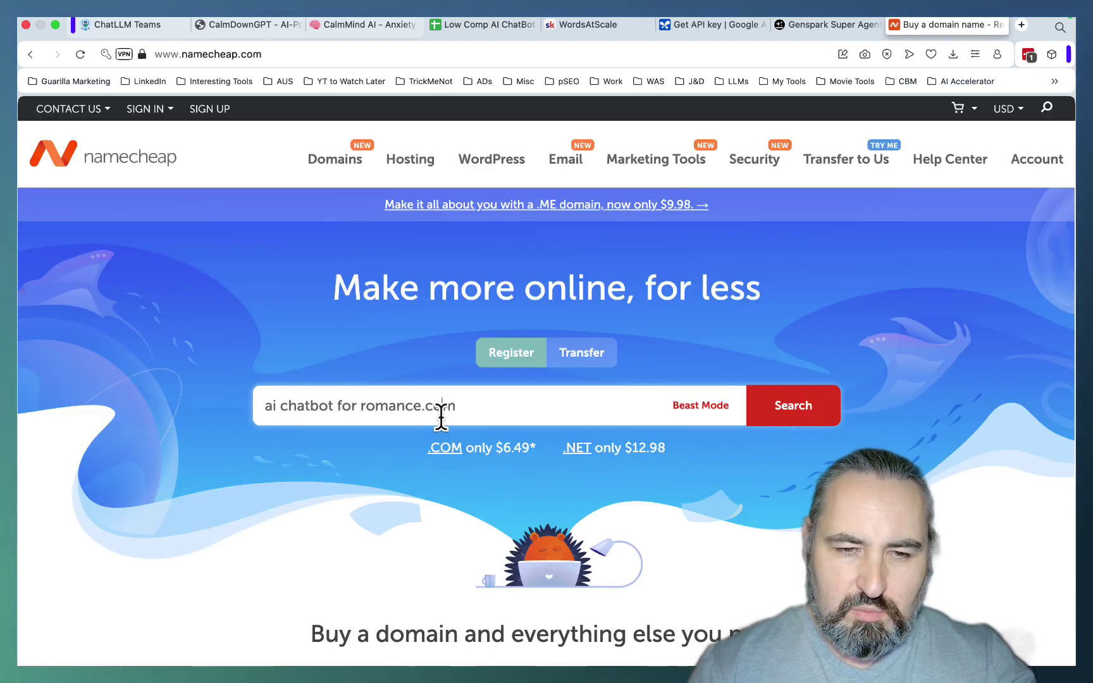
pyautogui.press('Left')
pyautogui.press('Left')
pyautogui.press('Left')
pyautogui.press('Left')
pyautogui.press('Left')
pyautogui.press('Left')
pyautogui.press('Left')
pyautogui.press('Left')
pyautogui.press('Left')
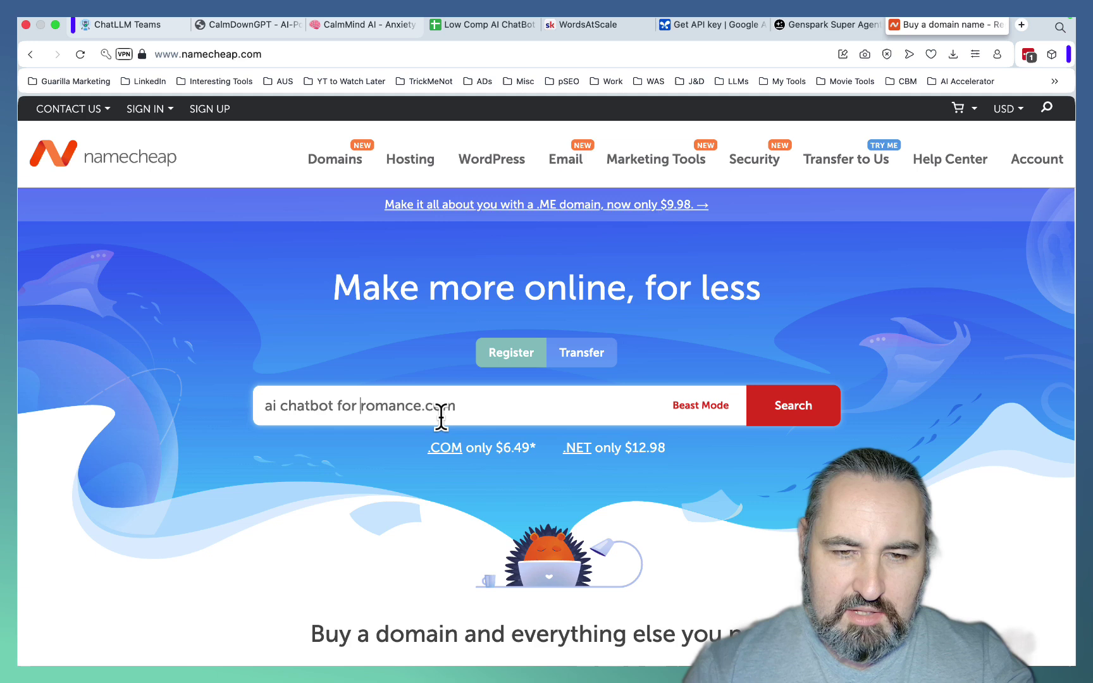
pyautogui.press('Return')
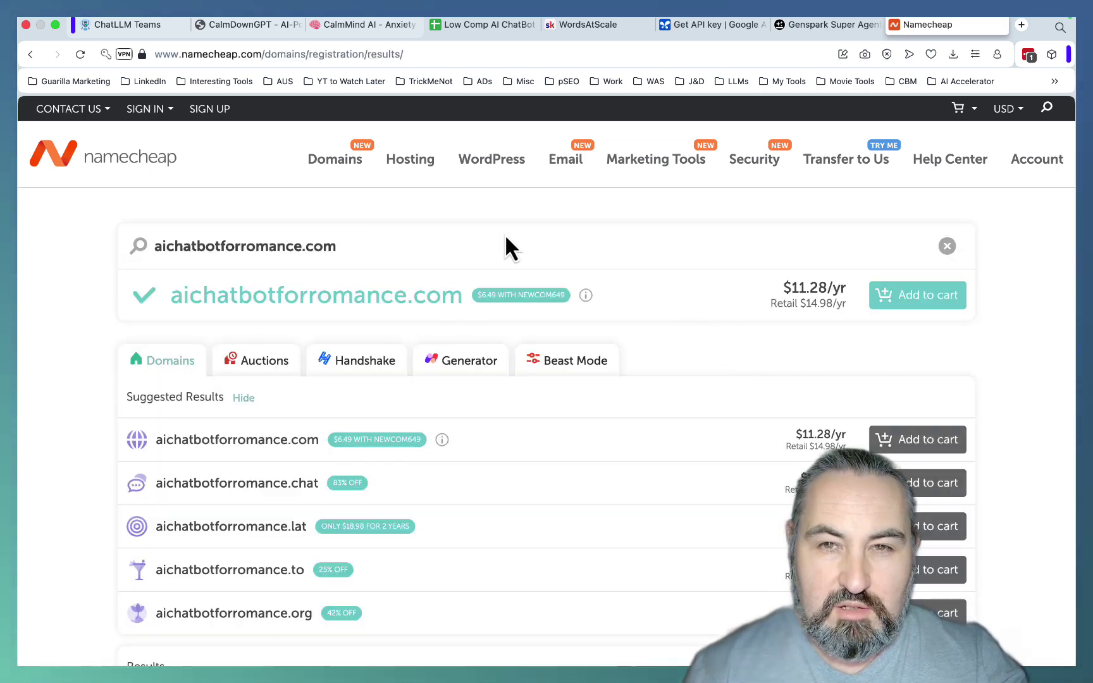
pyautogui.press('super+1')
# Step: Review the Custom Domain deployment option, then cancel the Deploy to production dialog
pyautogui.click(633, 398)
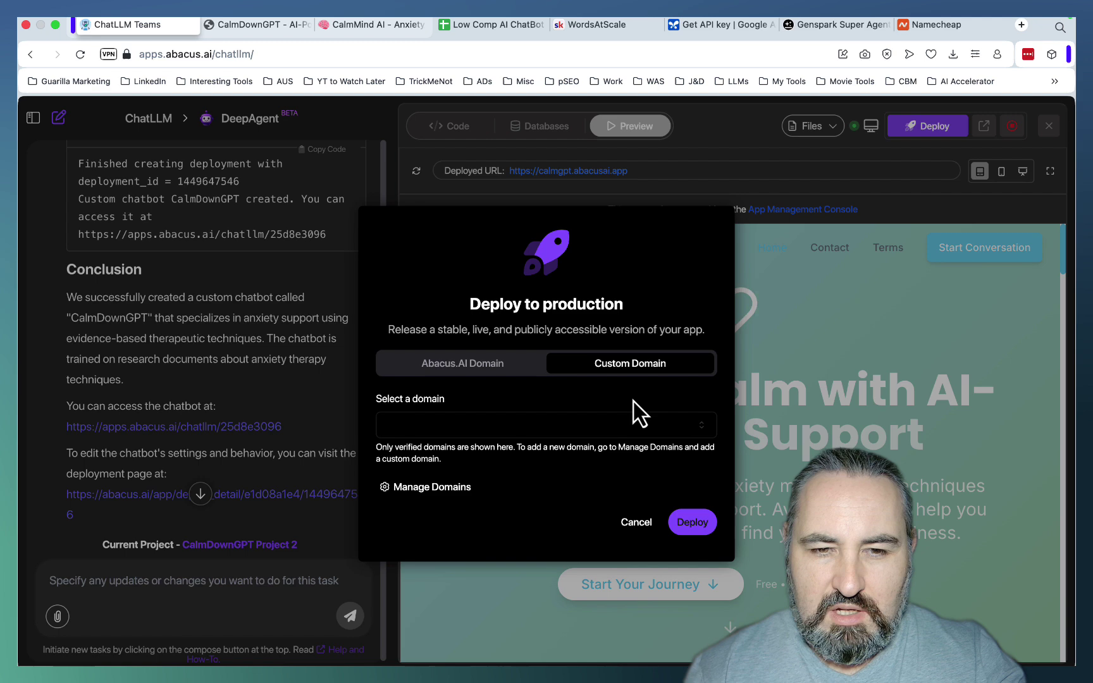
pyautogui.click(646, 533)
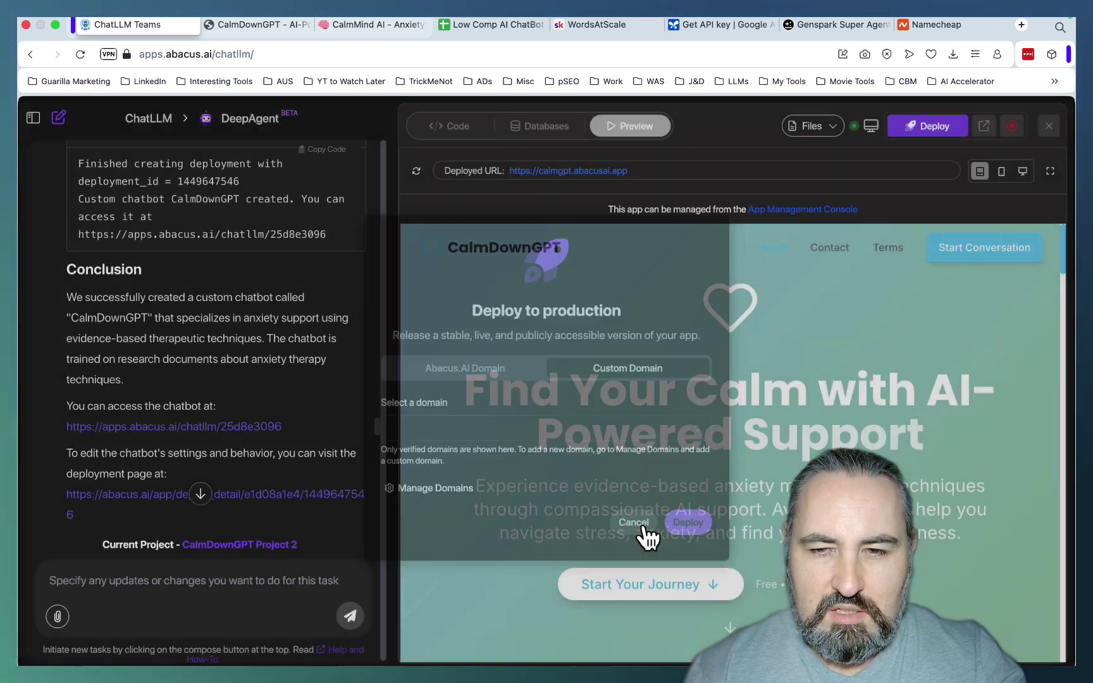